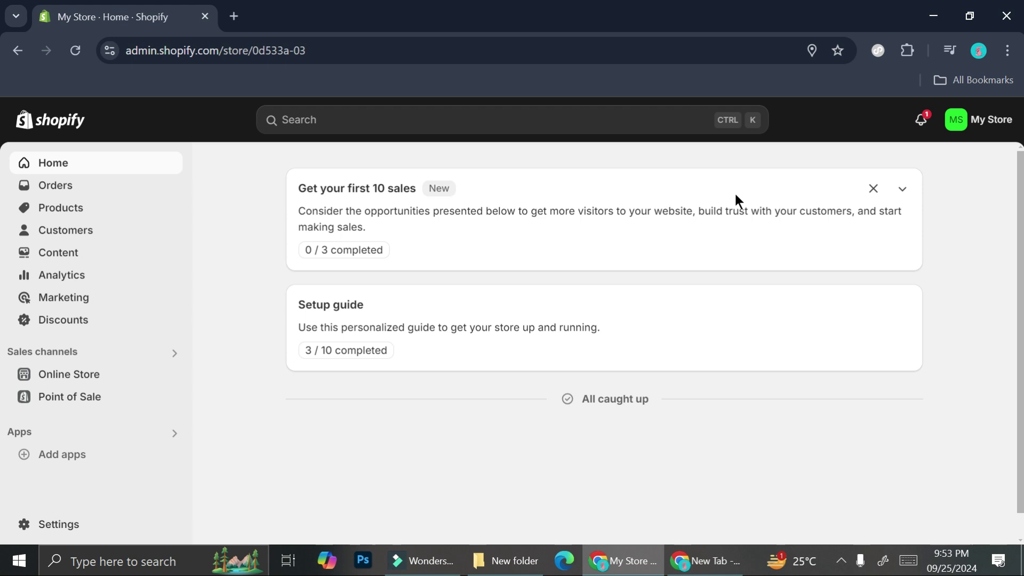
# Step: Start a new product in the store's product list and title it Della
pyautogui.click(71, 213)
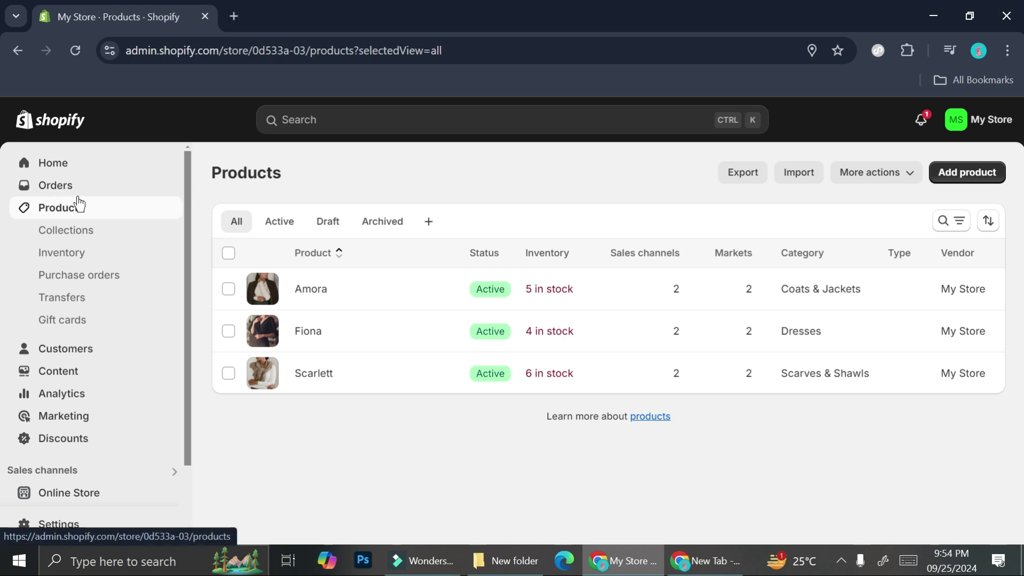
pyautogui.click(946, 172)
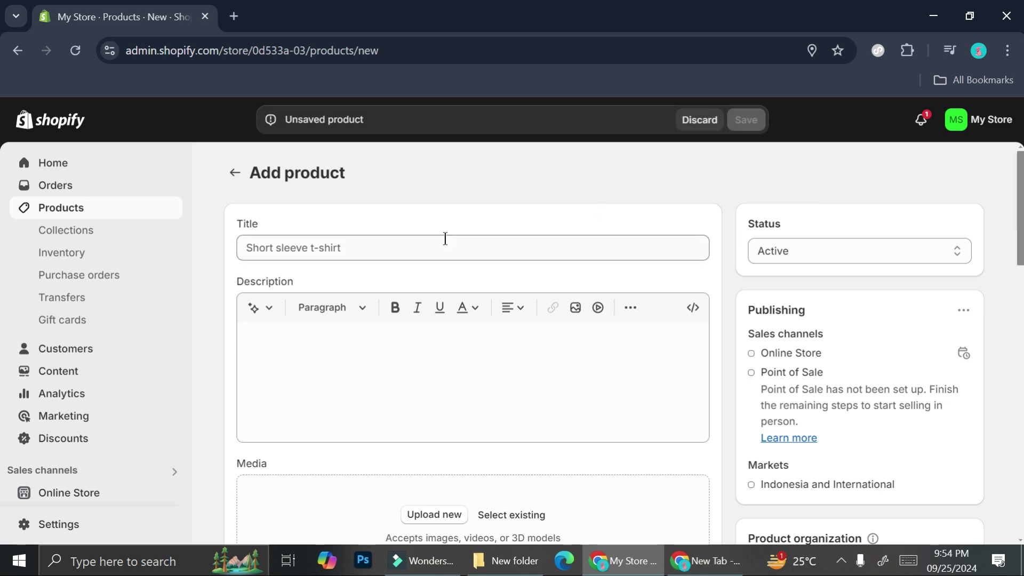
pyautogui.click(435, 243)
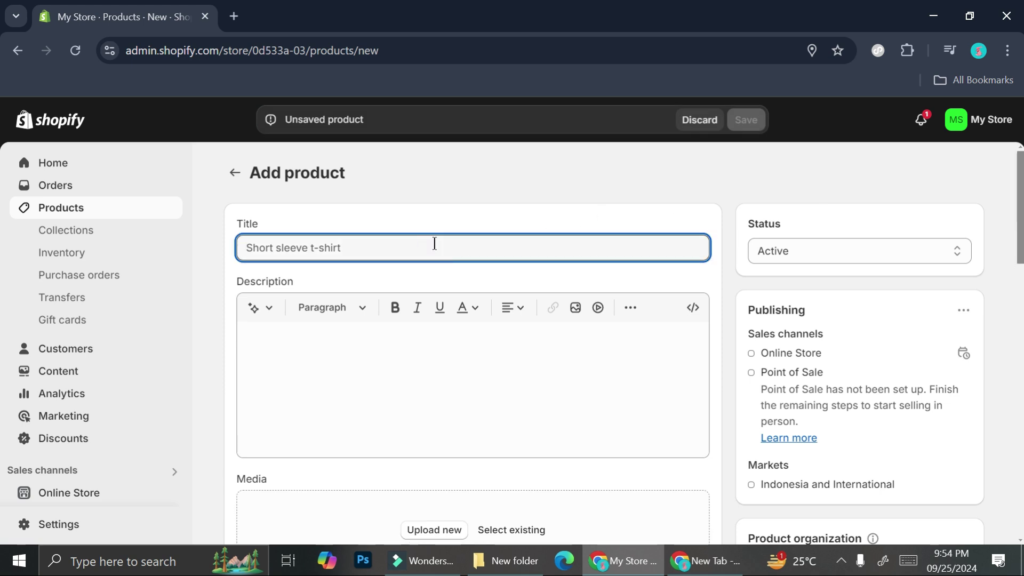
pyautogui.write('Della')
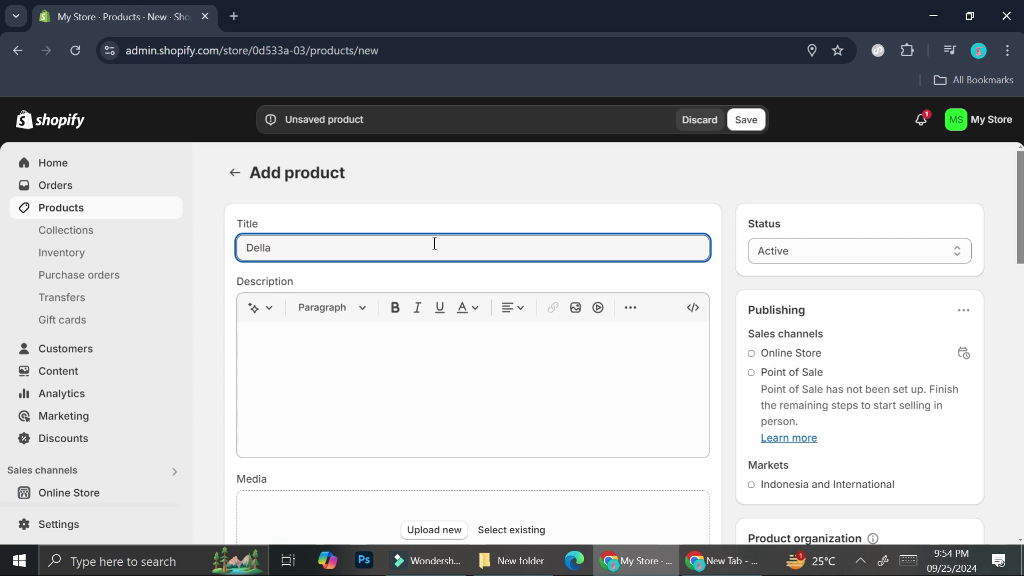
# Step: Upload image 4 from the Eyes of the Moon folder as the product's media
pyautogui.scroll(-2, 390, 392)
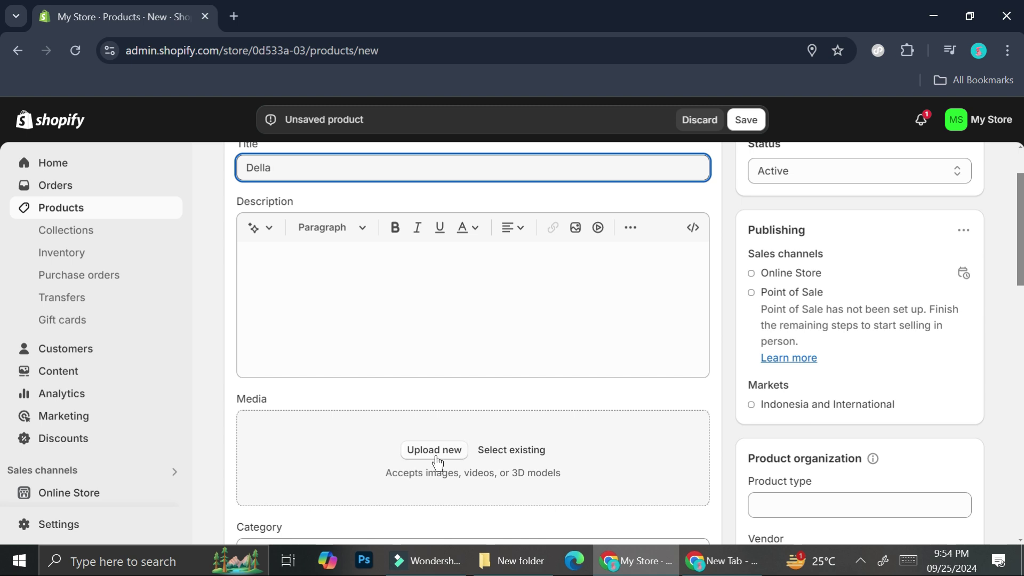
pyautogui.click(445, 457)
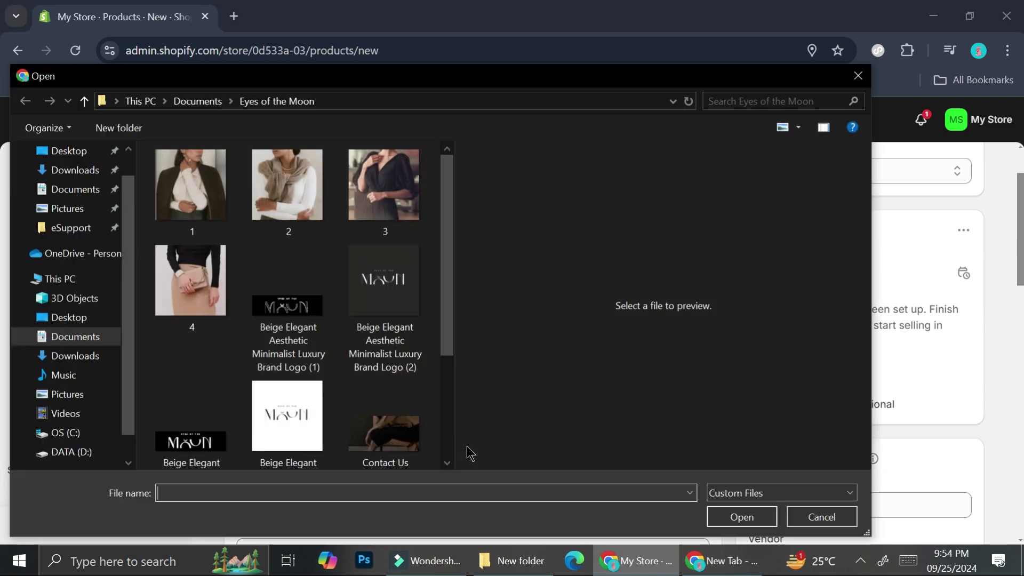
pyautogui.doubleClick(199, 296)
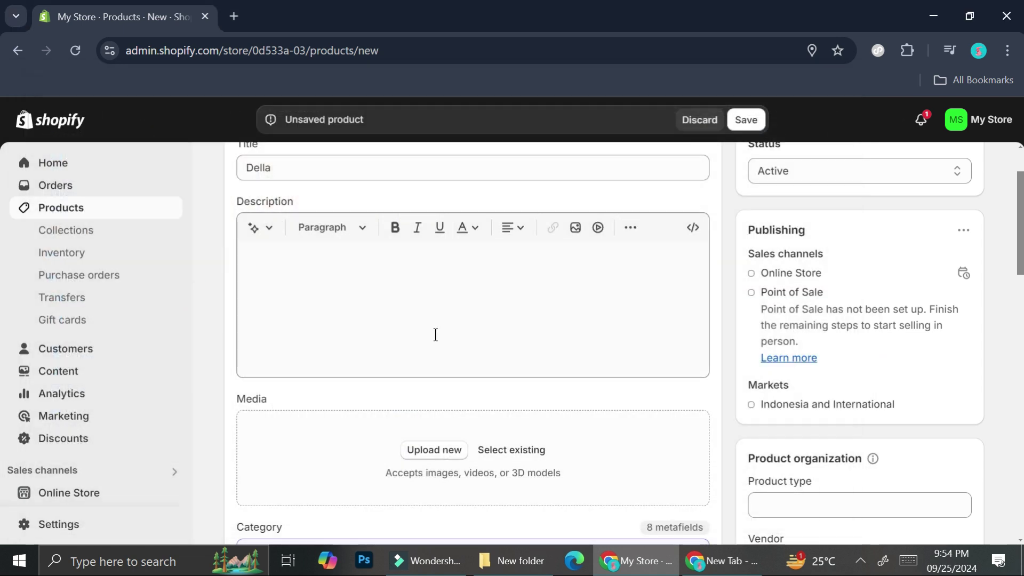
# Step: Set the product's price to Rp 175,000 and its cost per item to Rp 75,000
pyautogui.scroll(-6, 526, 306)
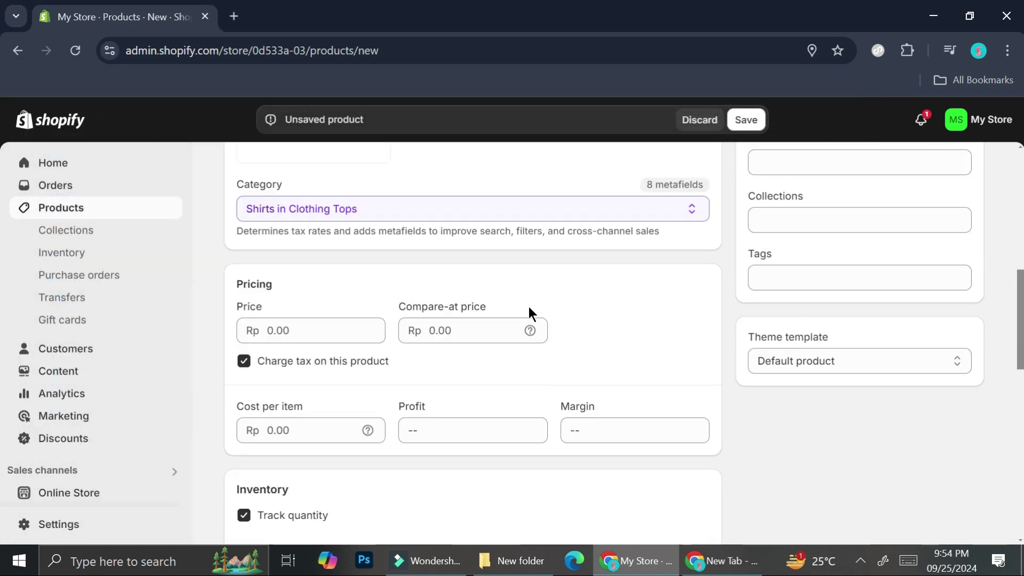
pyautogui.click(305, 331)
pyautogui.write('175')
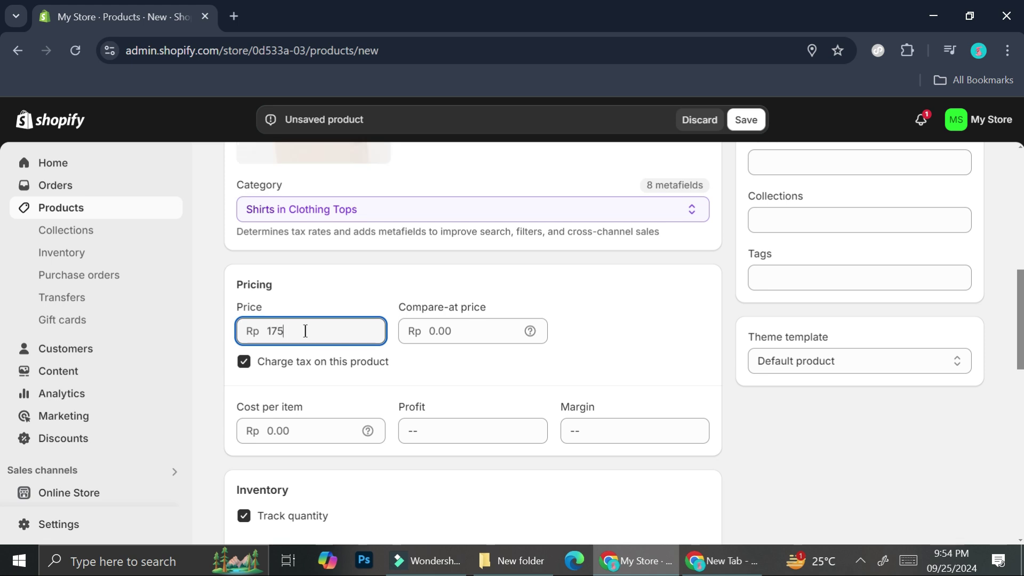
pyautogui.write('000')
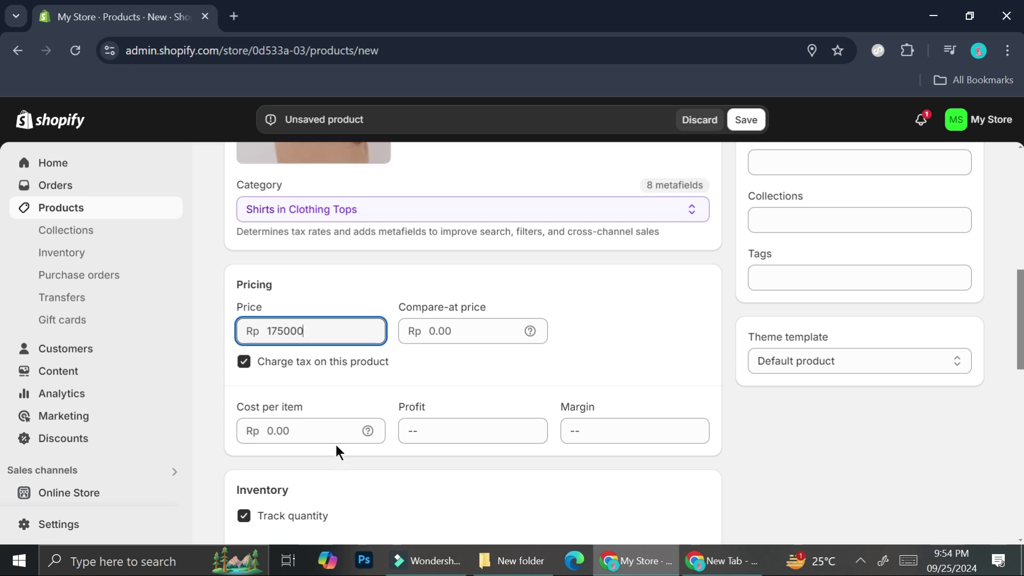
pyautogui.click(334, 433)
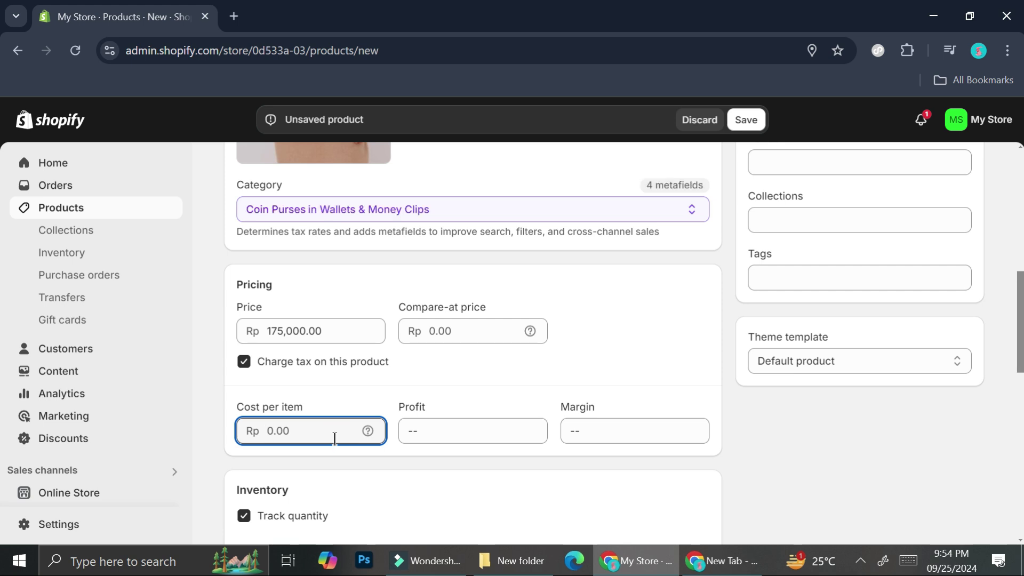
pyautogui.write('75000')
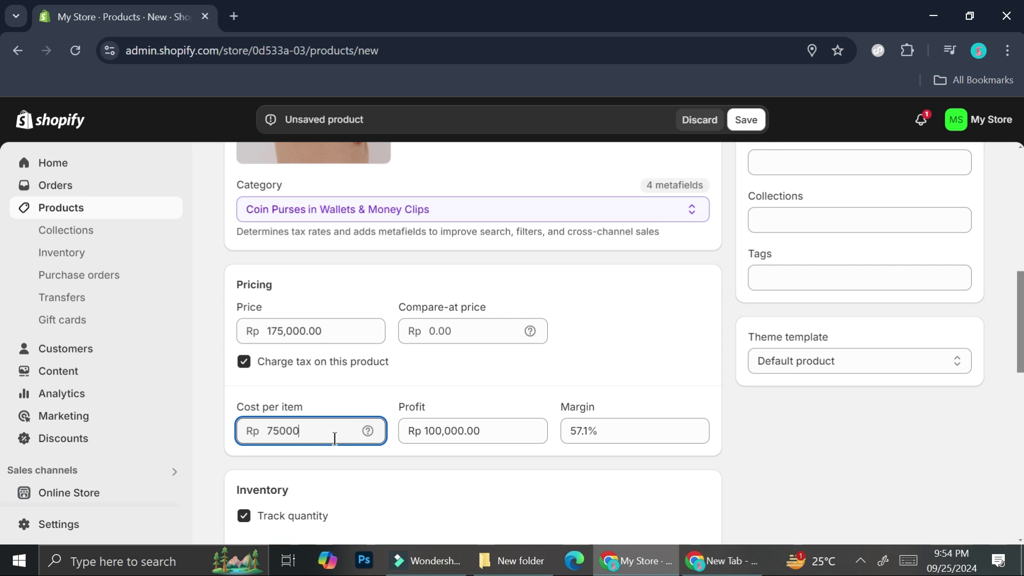
pyautogui.click(439, 381)
# Step: Set the product's inventory quantity to 8 at the store location
pyautogui.scroll(-5, 441, 383)
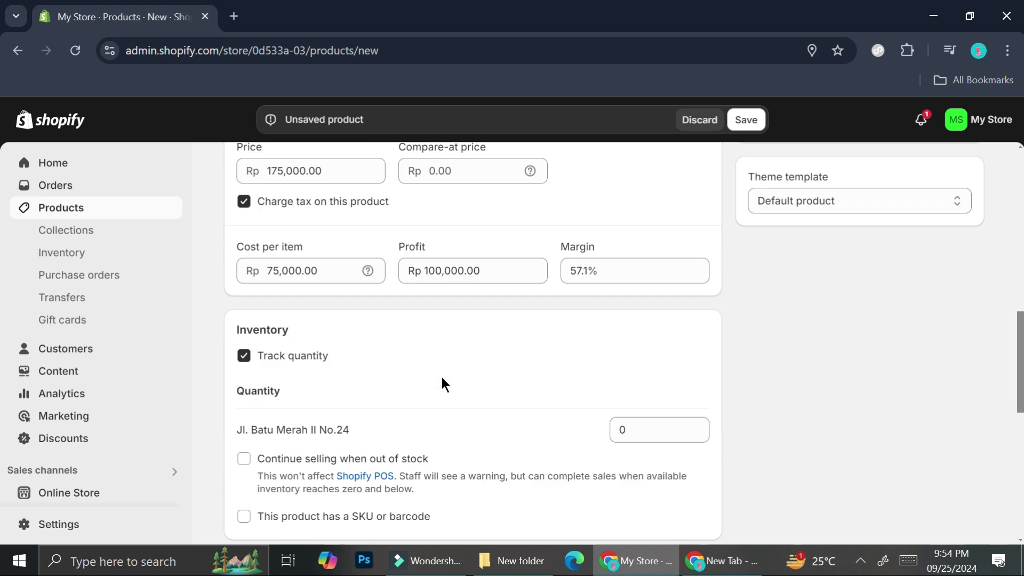
pyautogui.doubleClick(637, 350)
pyautogui.moveTo(628, 350); pyautogui.dragTo(554, 319)
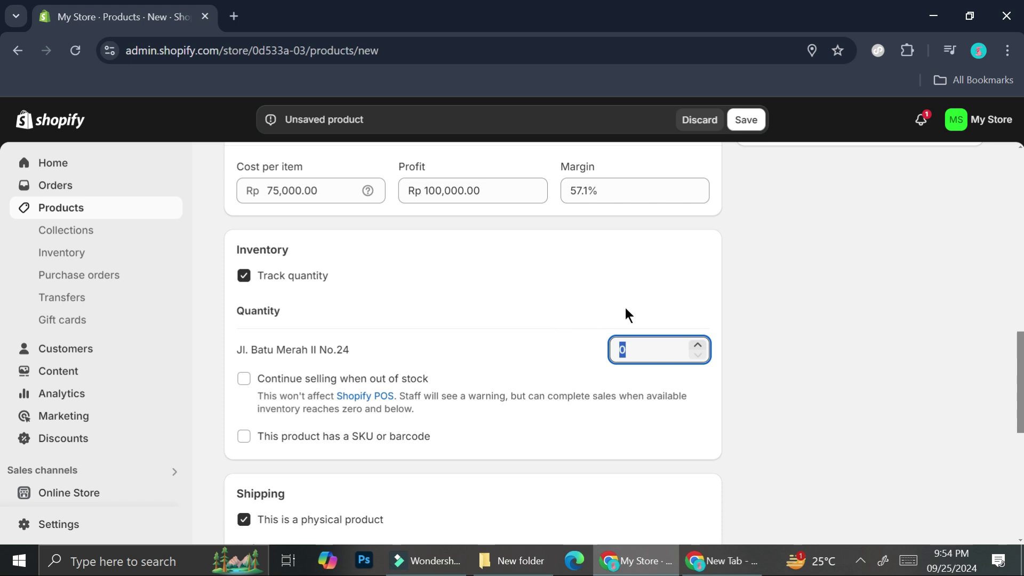
pyautogui.write('8')
# Step: Set the product's shipping weight to 1 kg, then save the product and return to the product list
pyautogui.scroll(-4, 624, 305)
pyautogui.click(307, 324)
pyautogui.write('1')
pyautogui.click(571, 389)
pyautogui.scroll(-3, 521, 373)
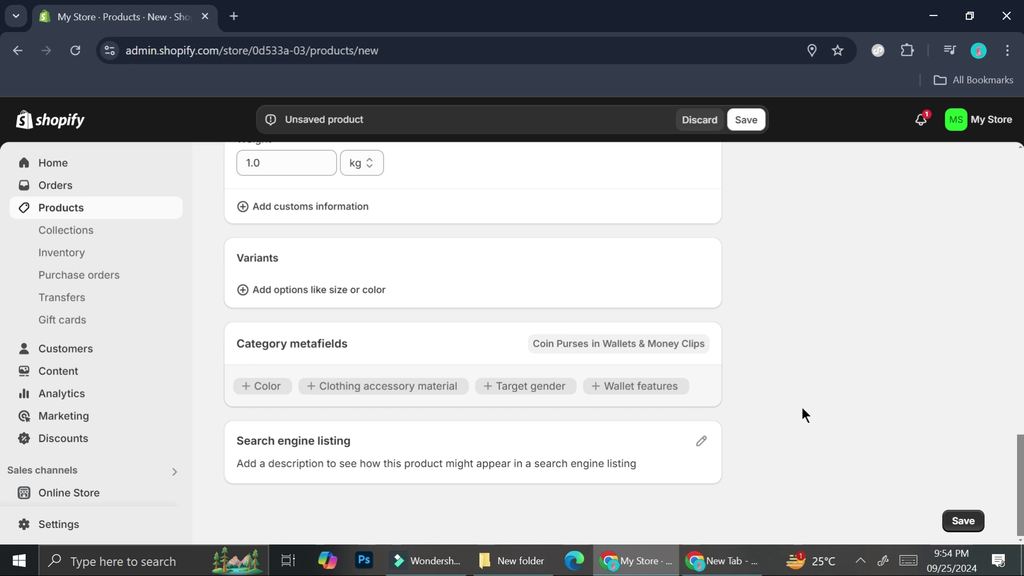
pyautogui.click(963, 525)
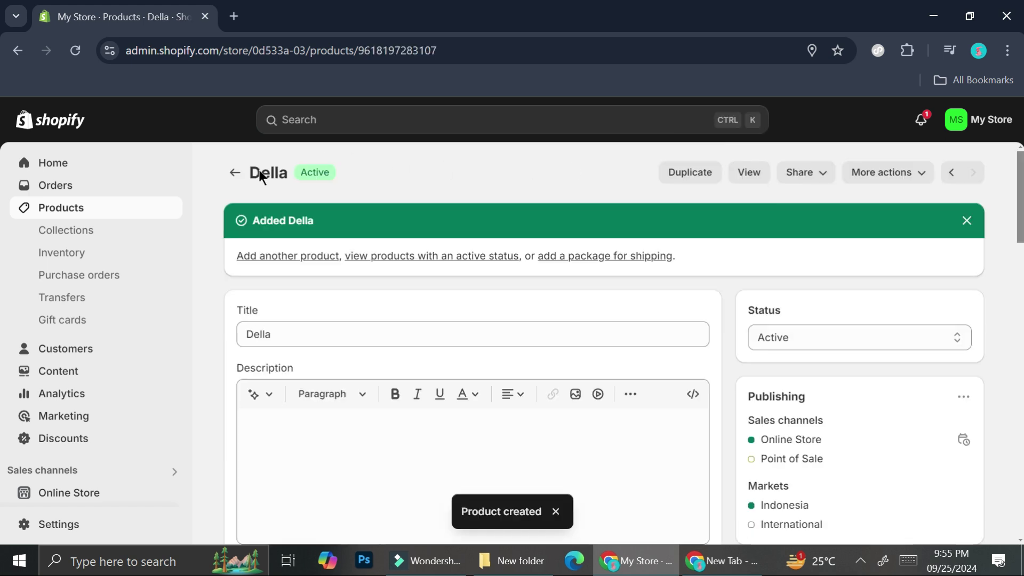
pyautogui.click(235, 173)
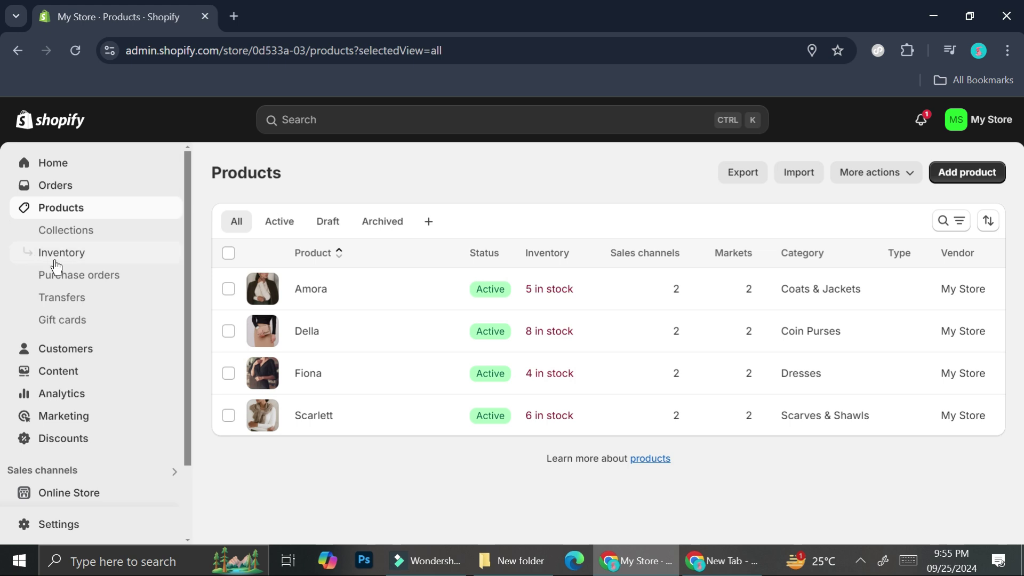
# Step: Start a new collection and title it Private Collection
pyautogui.click(108, 231)
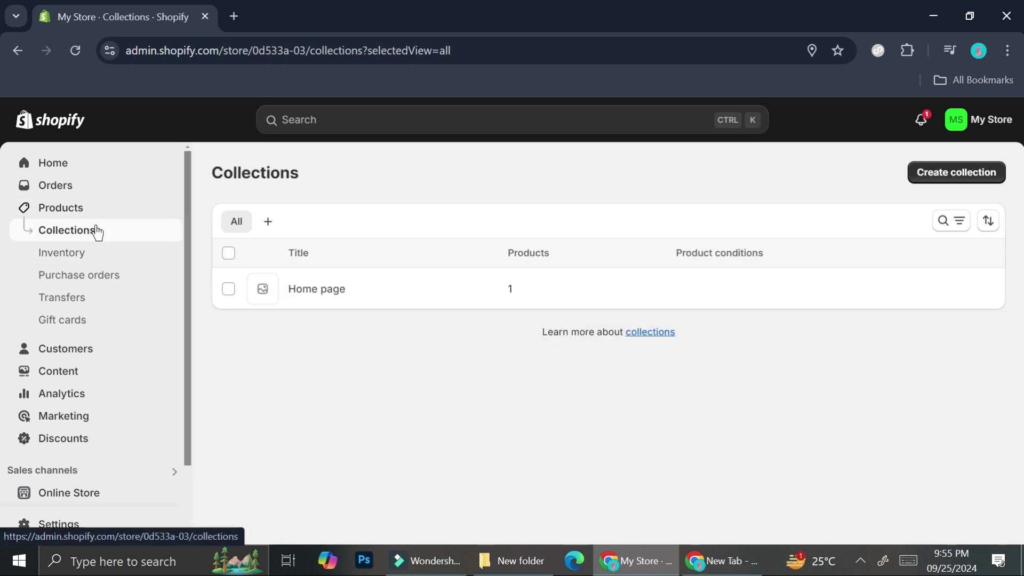
pyautogui.click(916, 174)
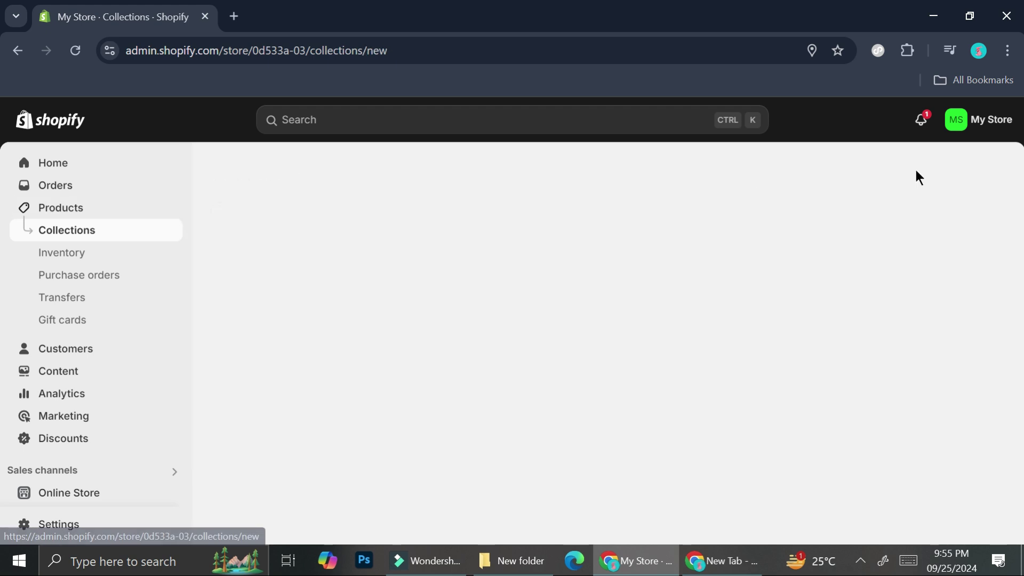
pyautogui.click(388, 244)
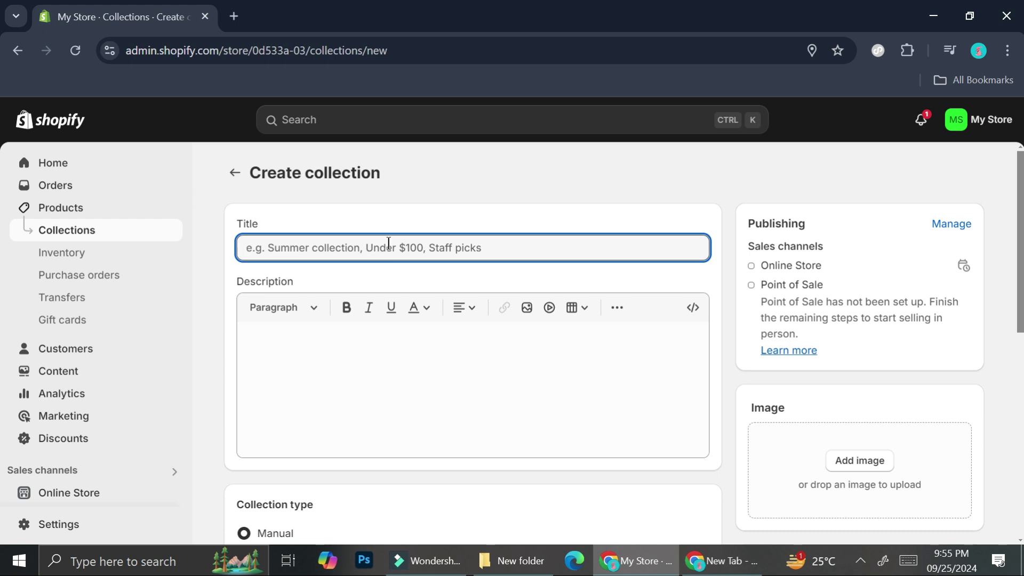
pyautogui.write('Private')
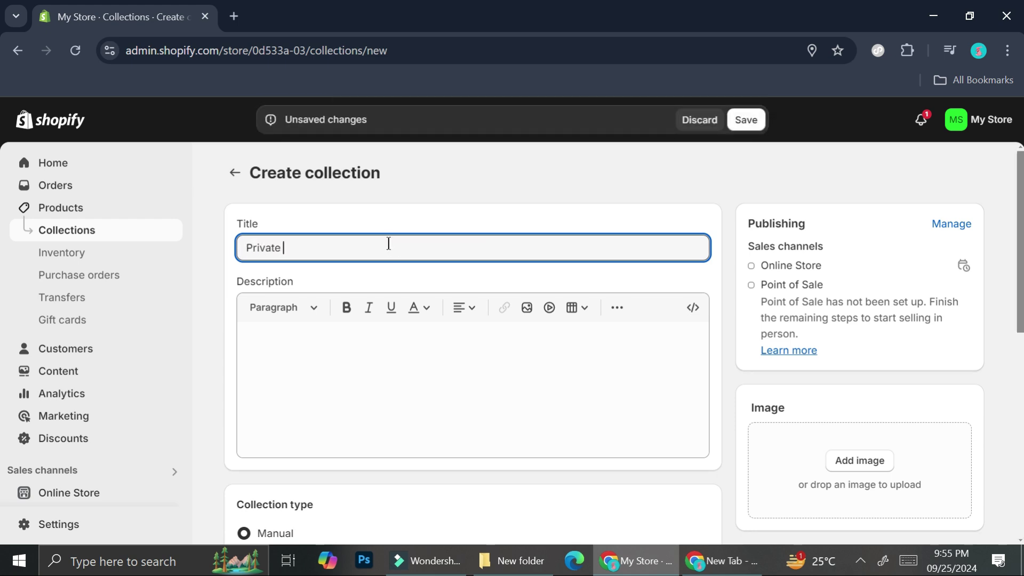
pyautogui.write(' Collection')
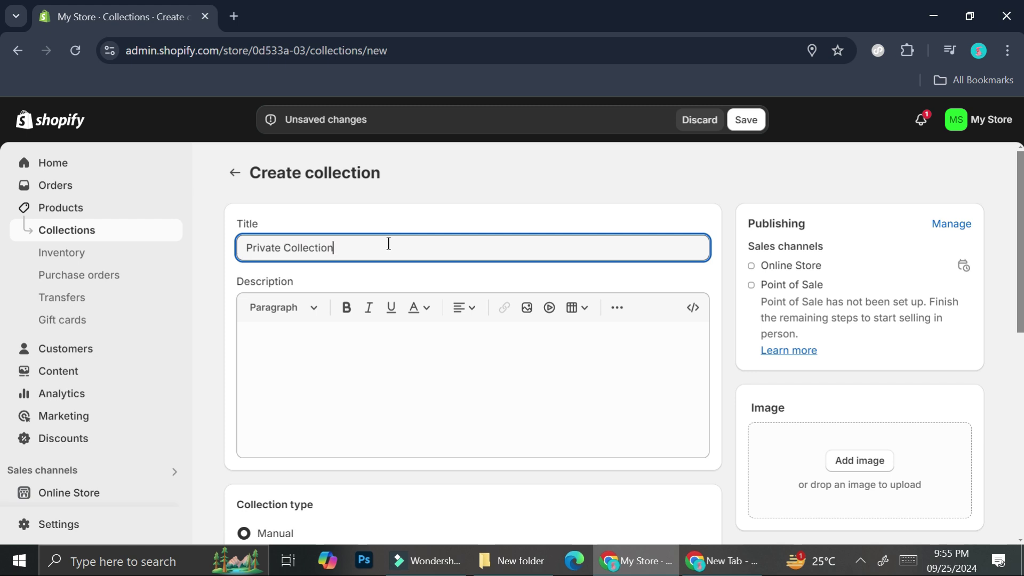
# Step: Leave the collection's description empty and choose Manual as the collection type
pyautogui.click(356, 328)
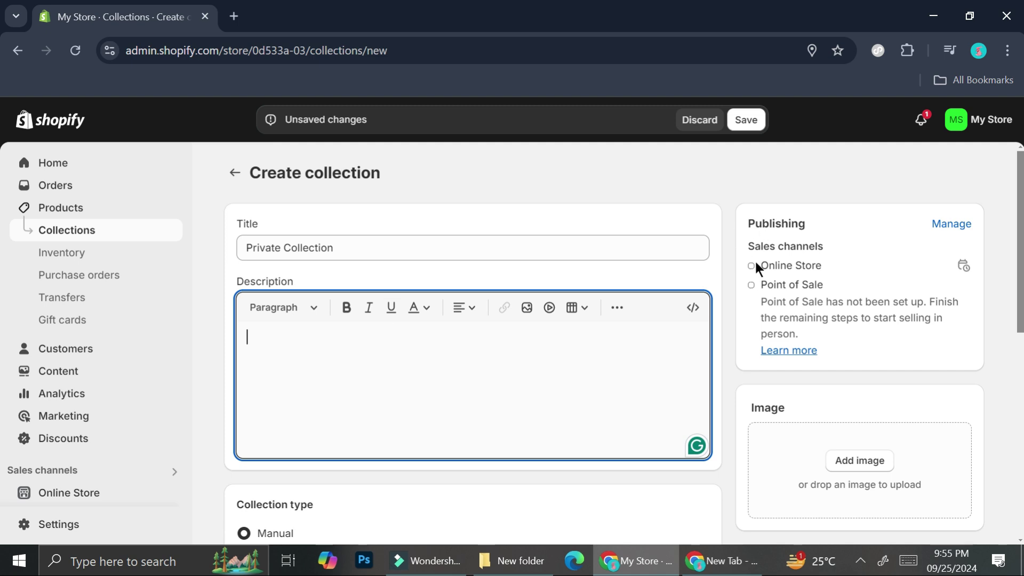
pyautogui.scroll(-3, 544, 389)
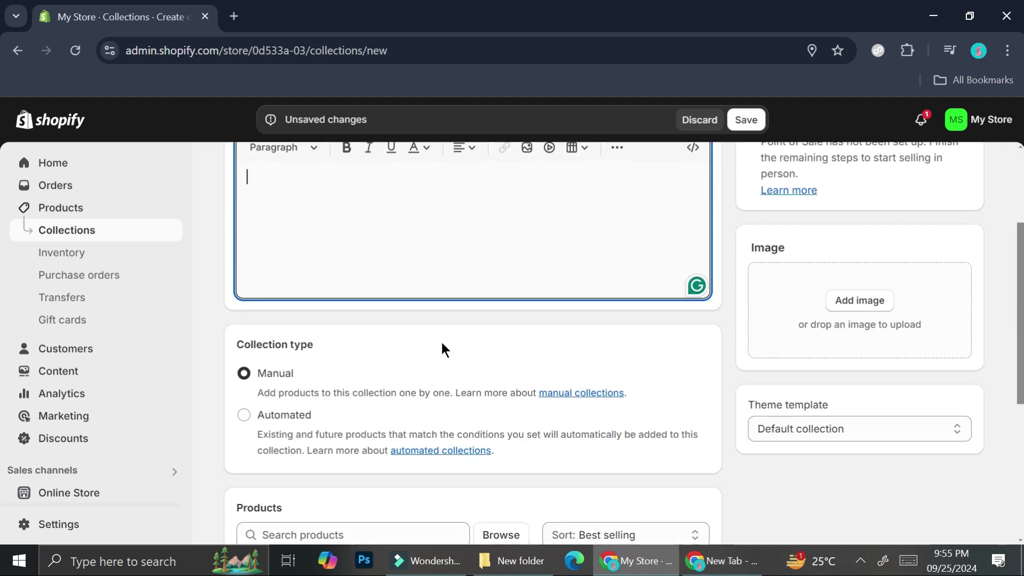
pyautogui.click(244, 372)
pyautogui.scroll(-2, 328, 368)
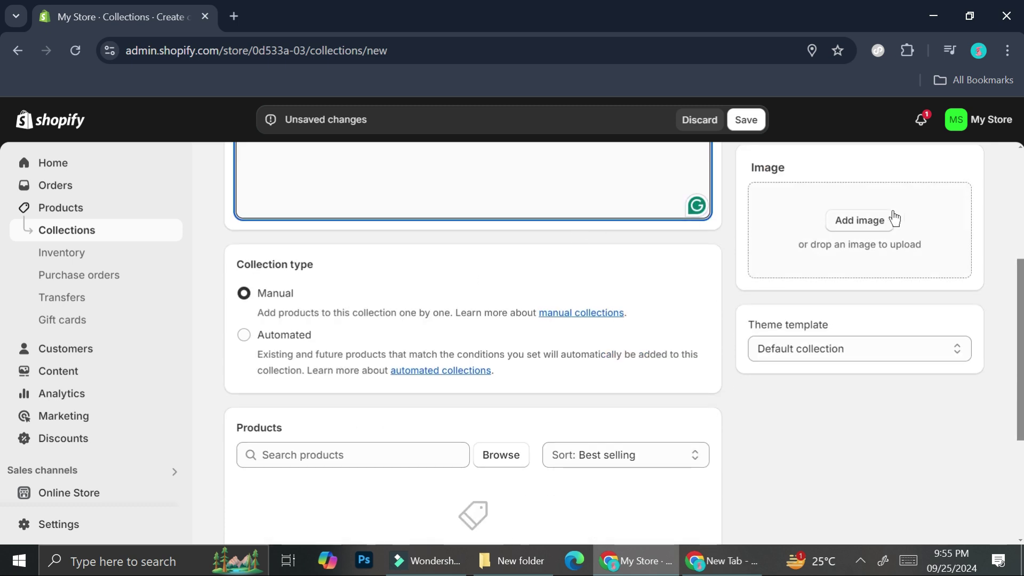
# Step: Add the Contact Us picture from the Eyes of the Moon folder as the collection's image
pyautogui.click(868, 221)
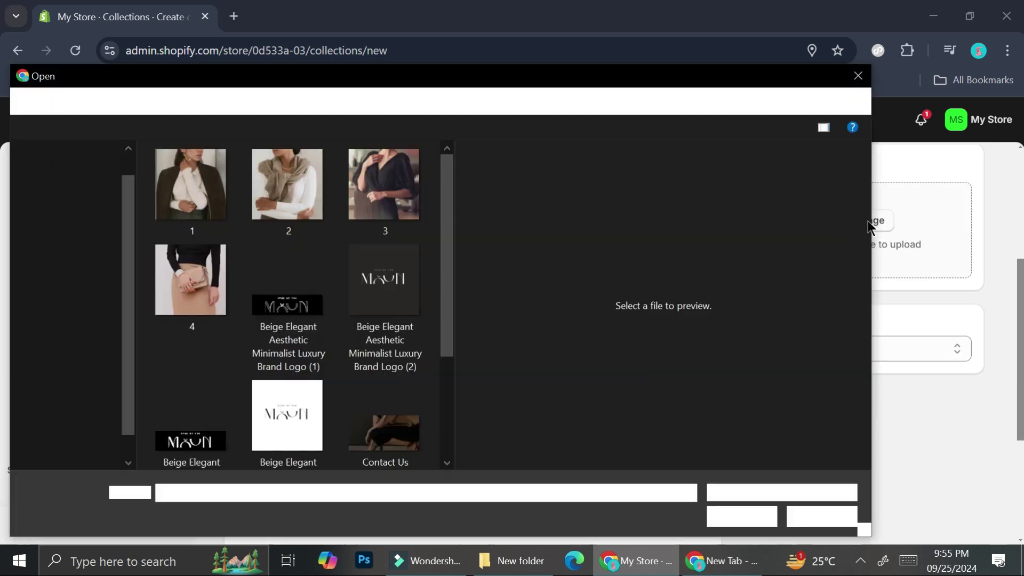
pyautogui.scroll(-1, 123, 405)
pyautogui.scroll(-1, 241, 361)
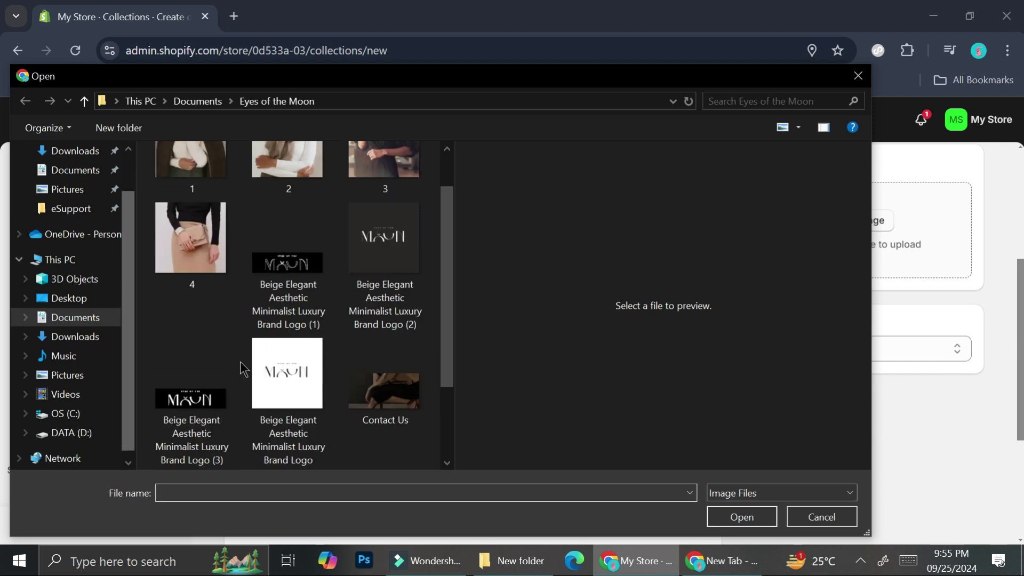
pyautogui.doubleClick(406, 404)
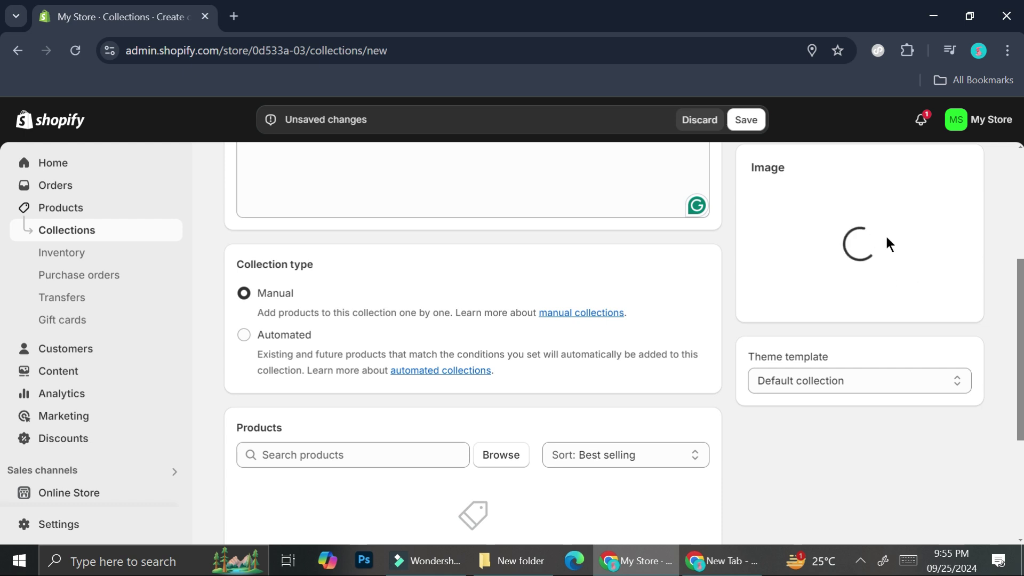
pyautogui.scroll(5, 838, 246)
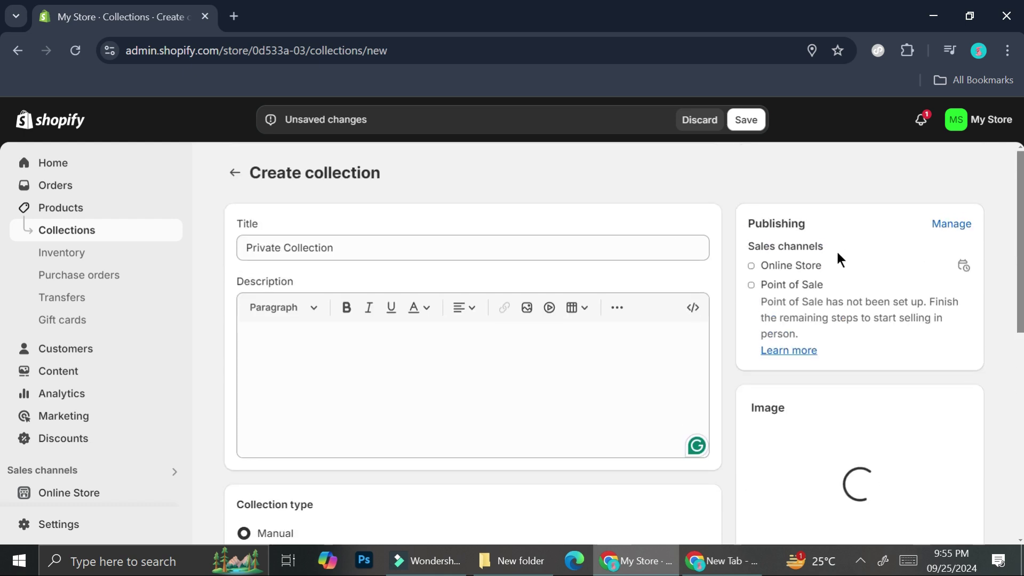
# Step: Add the products Fiona and Amora to the collection
pyautogui.scroll(-6, 245, 197)
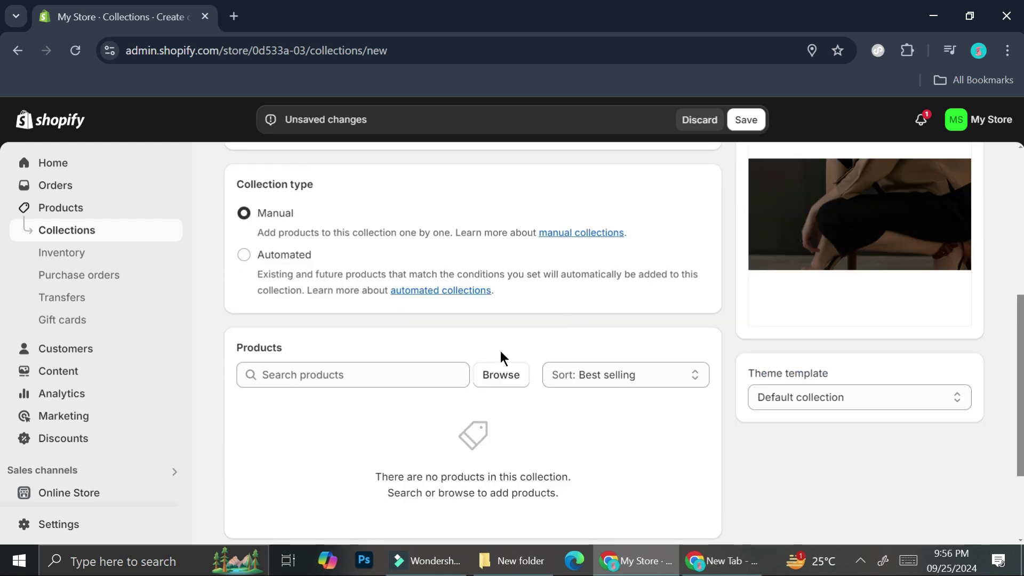
pyautogui.scroll(-1, 432, 378)
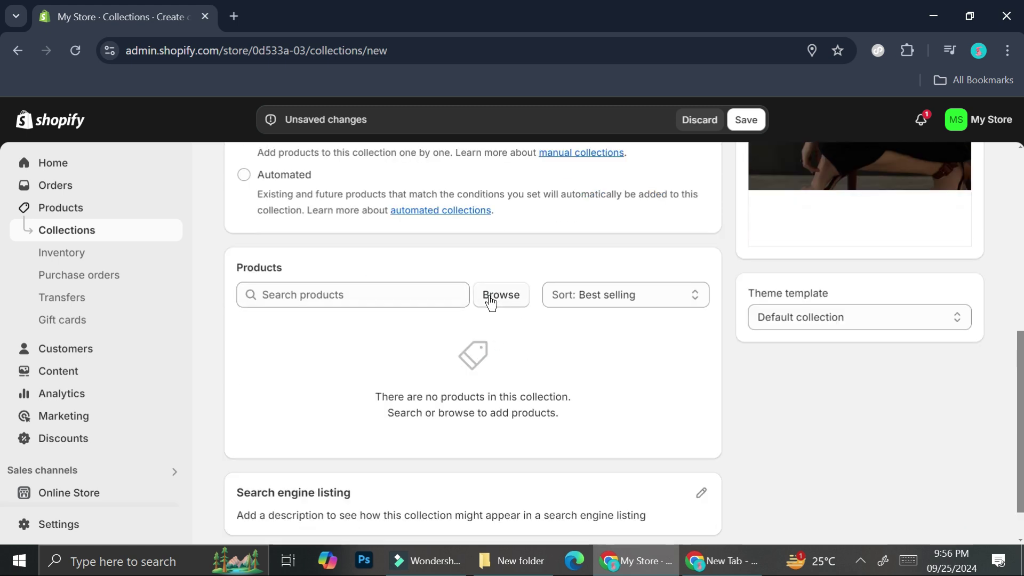
pyautogui.click(491, 296)
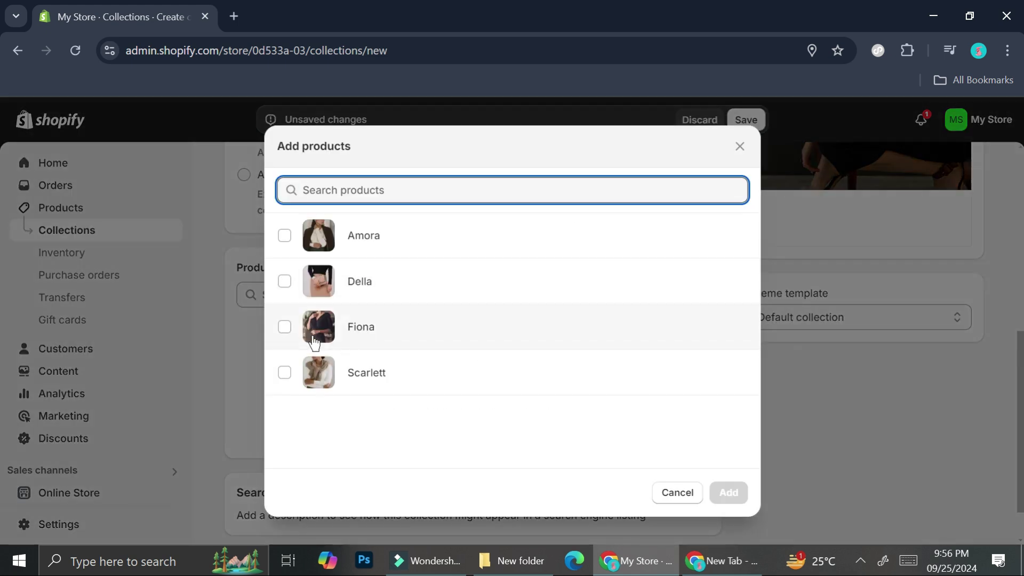
pyautogui.click(285, 329)
pyautogui.click(286, 235)
pyautogui.click(728, 493)
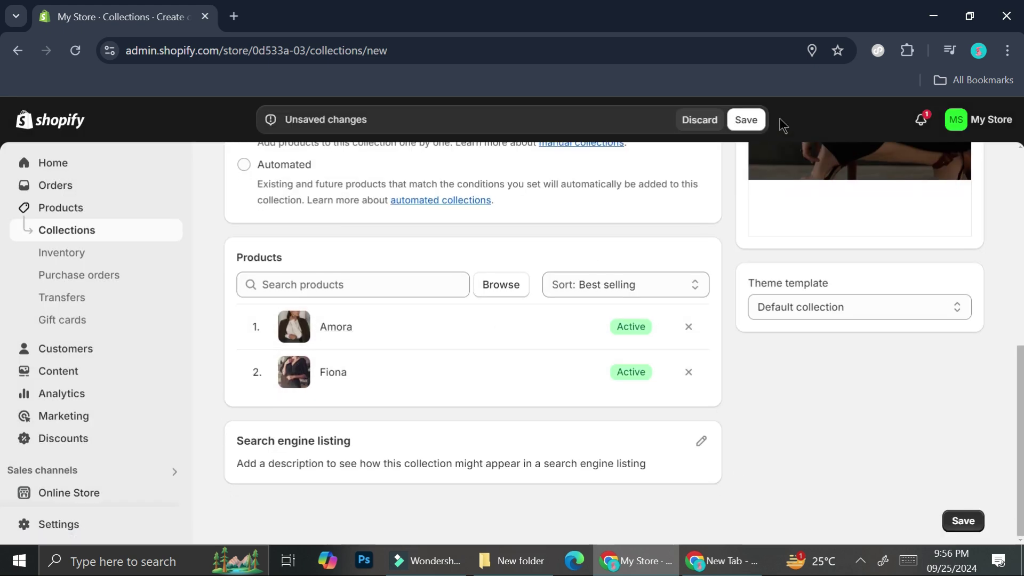
# Step: Save the new collection and go back to the product list
pyautogui.click(745, 121)
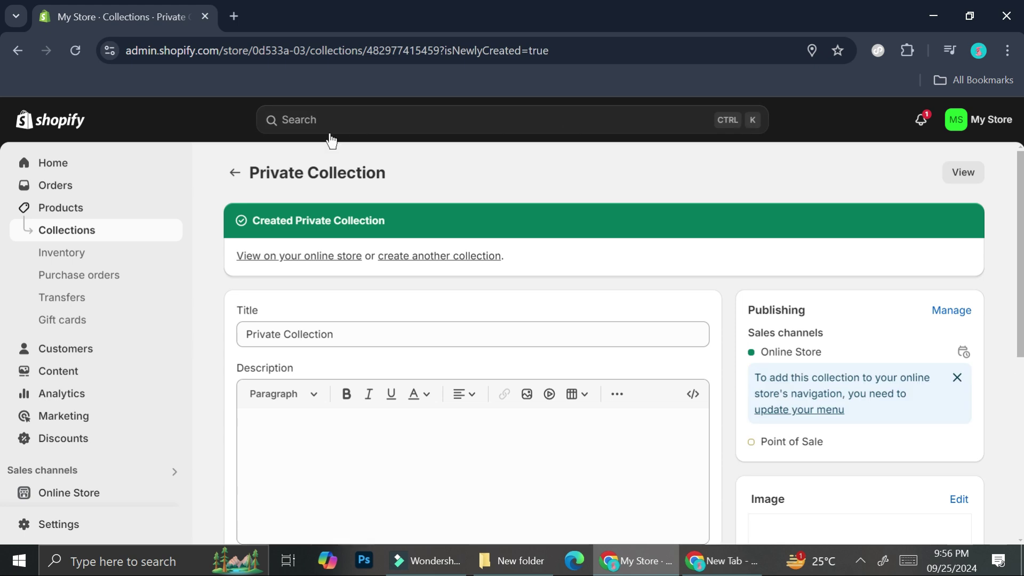
pyautogui.click(68, 209)
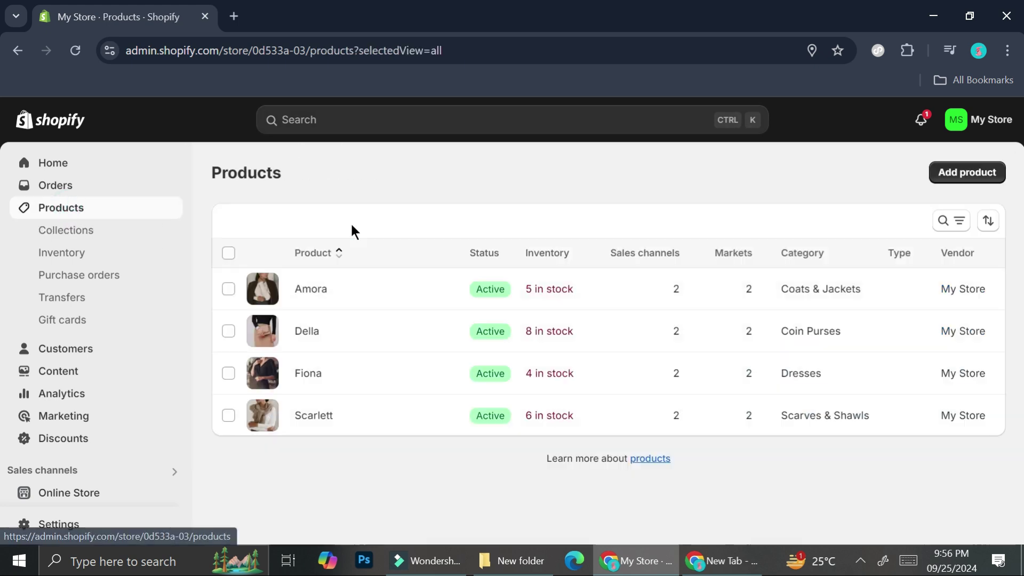
# Step: Open the product Della, check which collections it can be assigned to, and return to the collections list
pyautogui.click(397, 334)
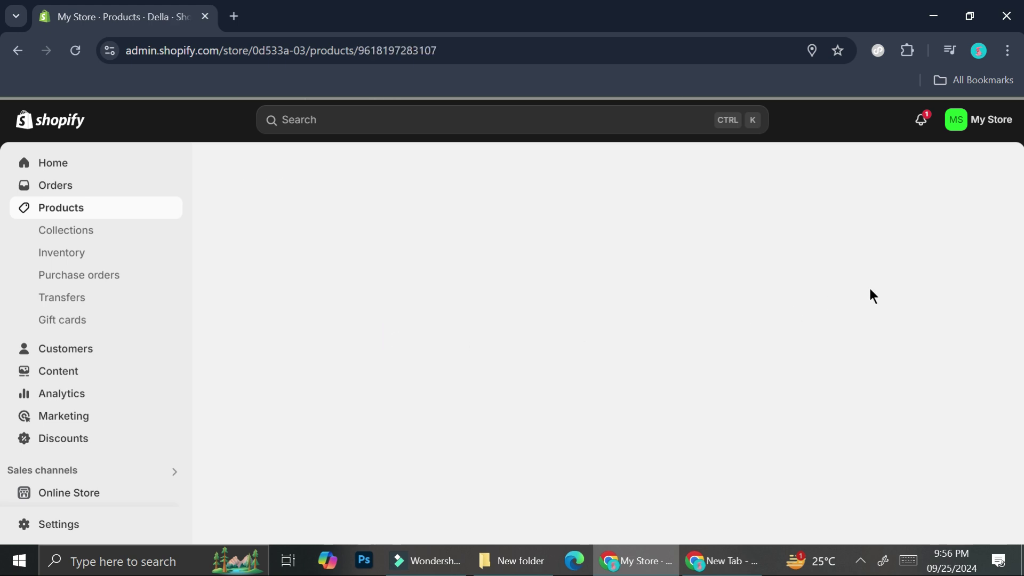
pyautogui.scroll(-2, 881, 357)
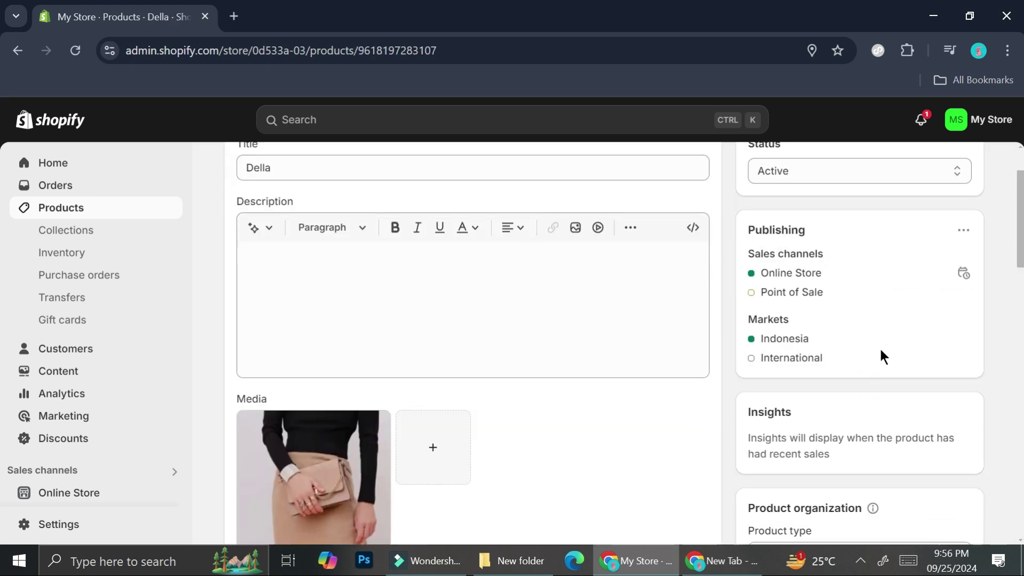
pyautogui.scroll(-7, 885, 341)
pyautogui.scroll(3, 892, 297)
pyautogui.click(827, 348)
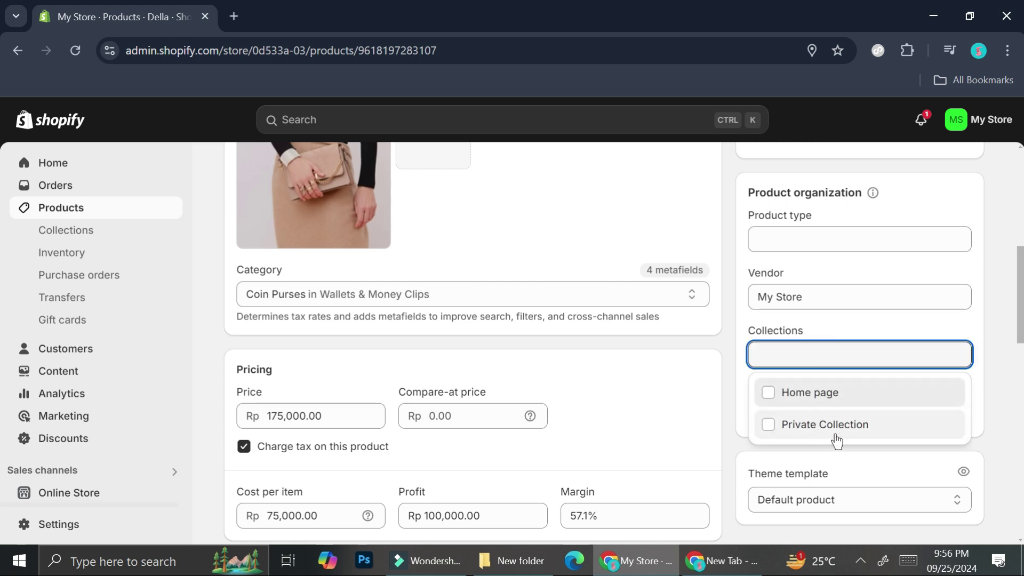
pyautogui.click(1001, 284)
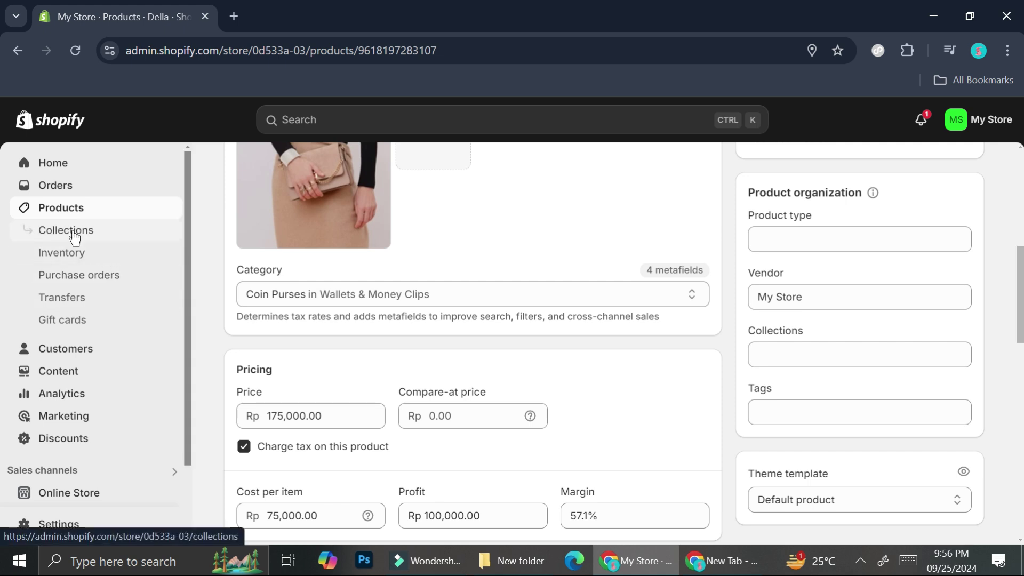
pyautogui.click(67, 235)
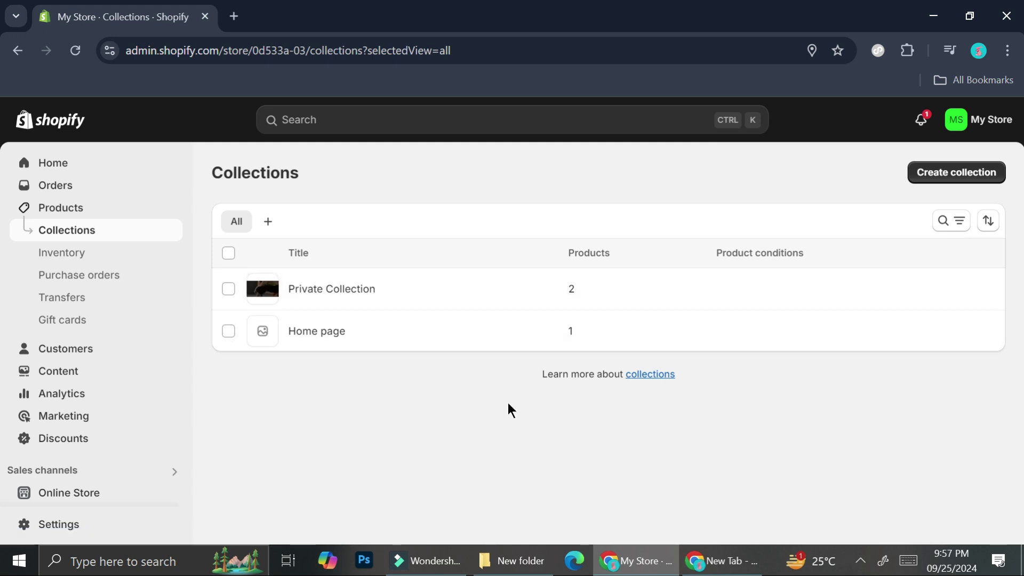
# Step: Open the online store's navigation settings and review the items of the Footer menu and the Main menu
pyautogui.scroll(-2, 85, 335)
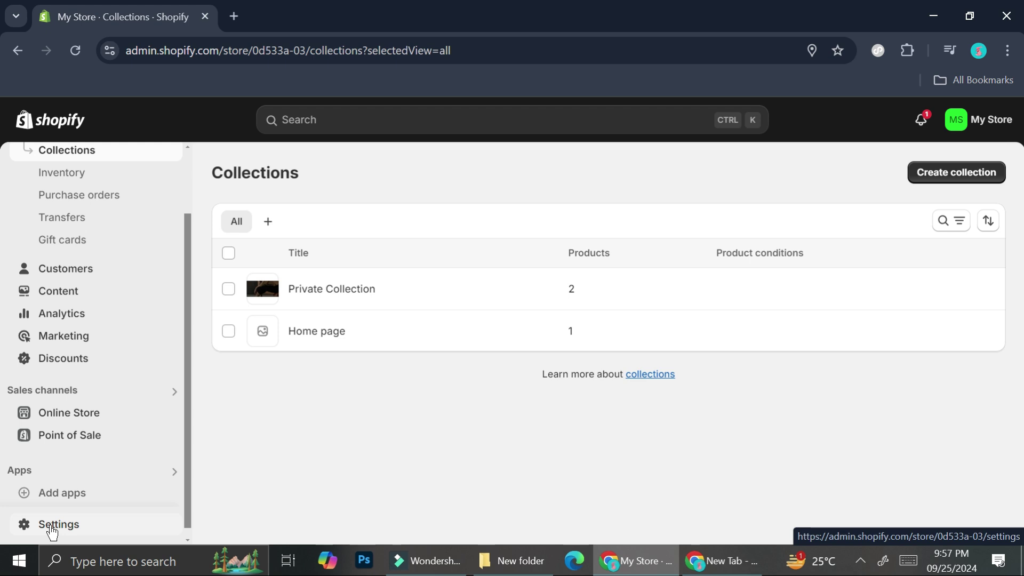
pyautogui.click(91, 413)
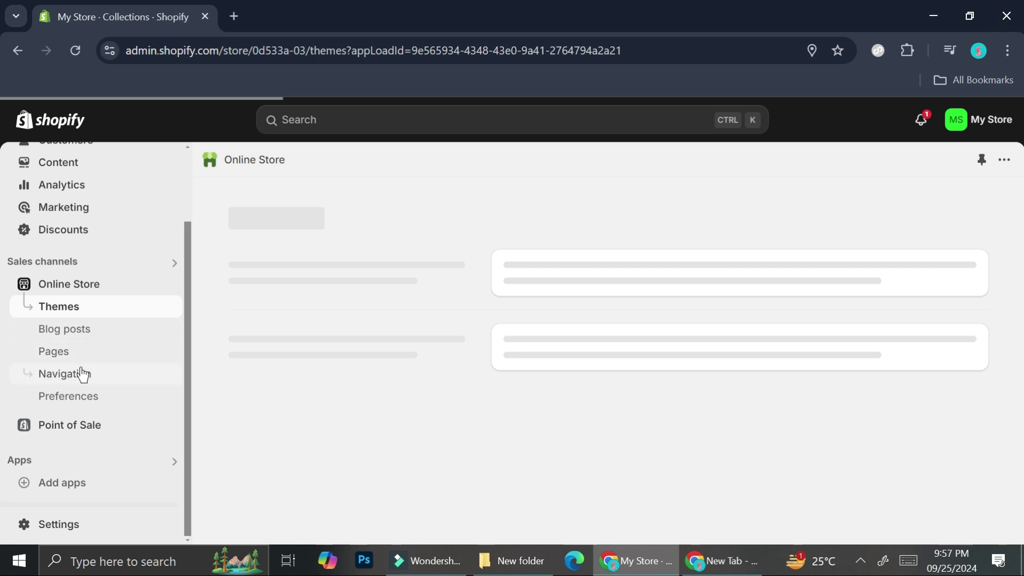
pyautogui.click(78, 372)
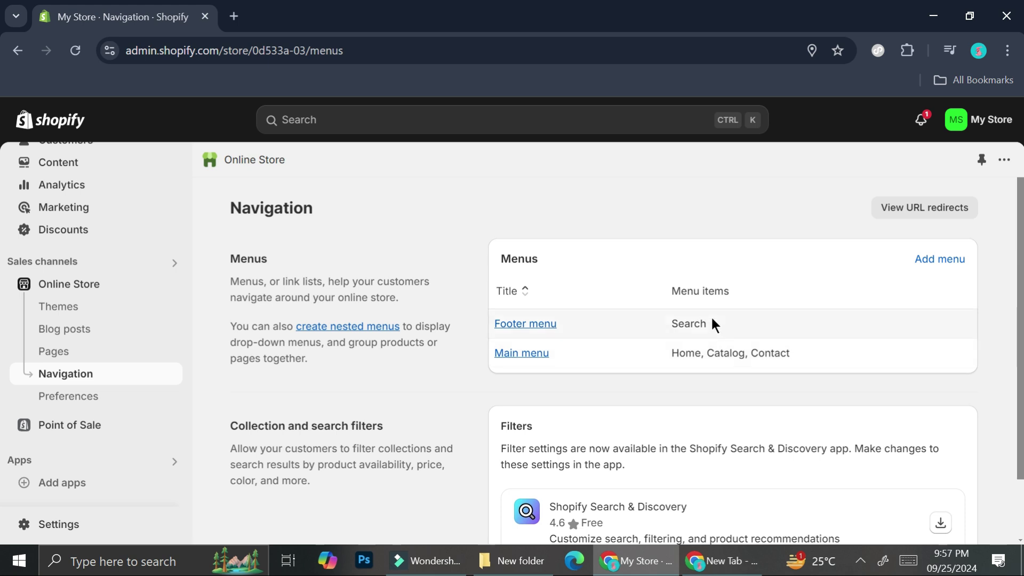
pyautogui.click(540, 325)
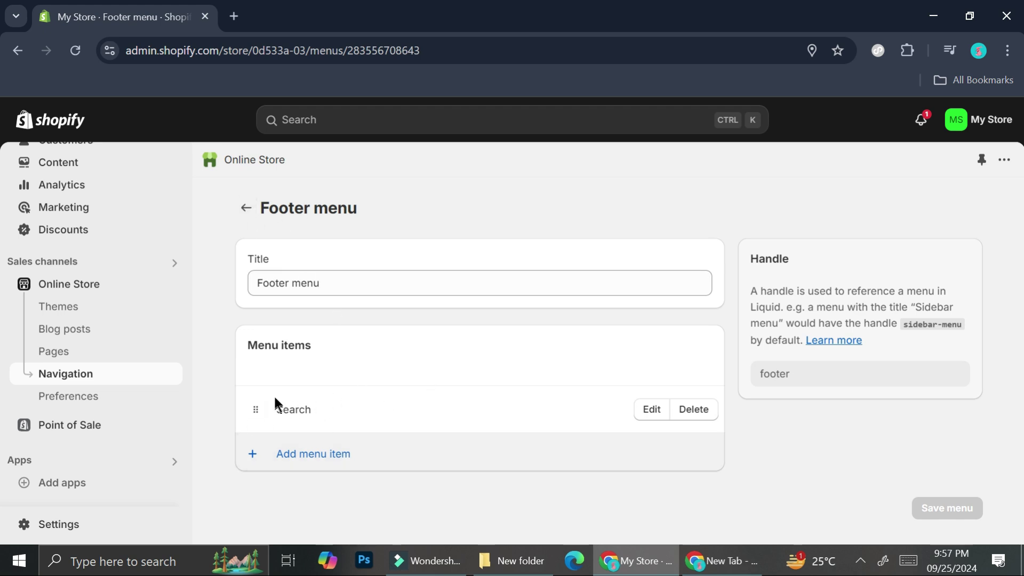
pyautogui.click(245, 208)
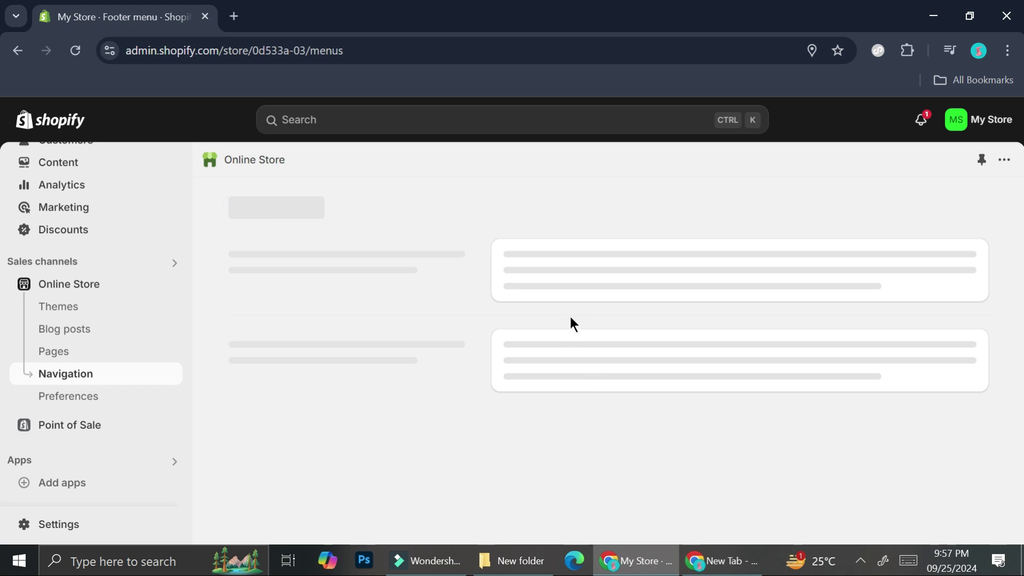
pyautogui.click(535, 352)
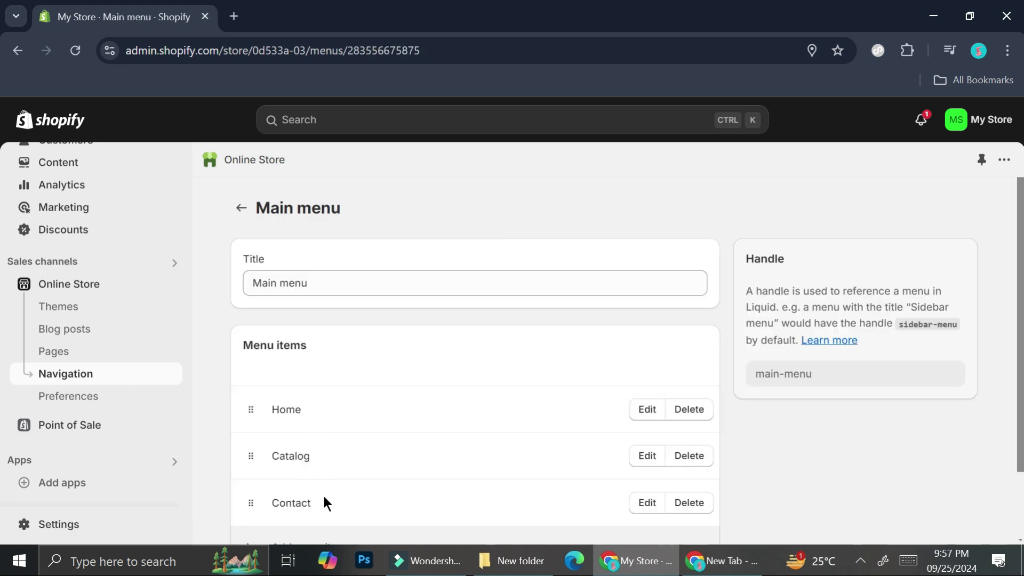
pyautogui.scroll(-2, 322, 499)
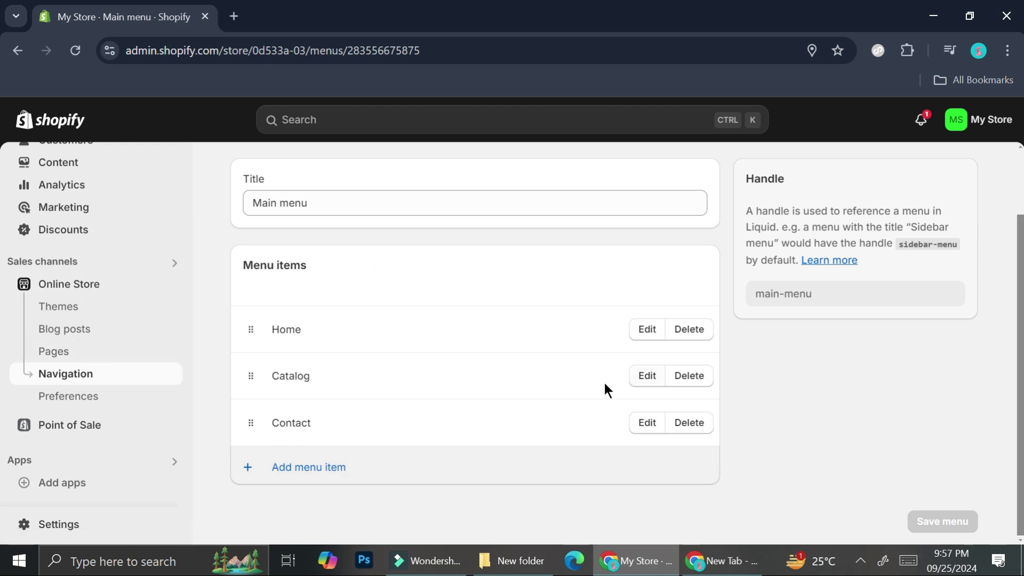
# Step: View the live store from the themes page and look through the products in its Catalog
pyautogui.click(86, 285)
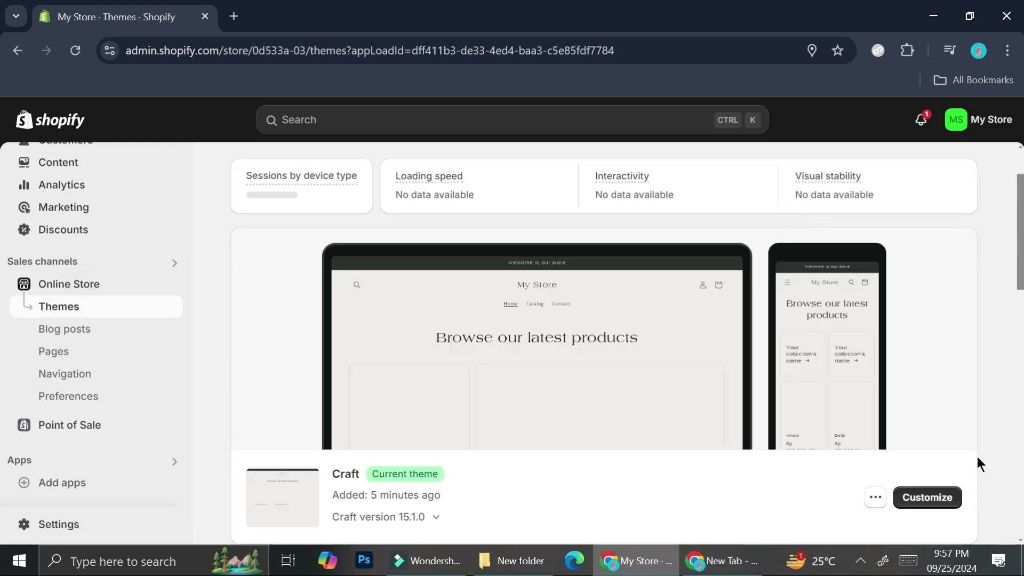
pyautogui.scroll(2, 855, 275)
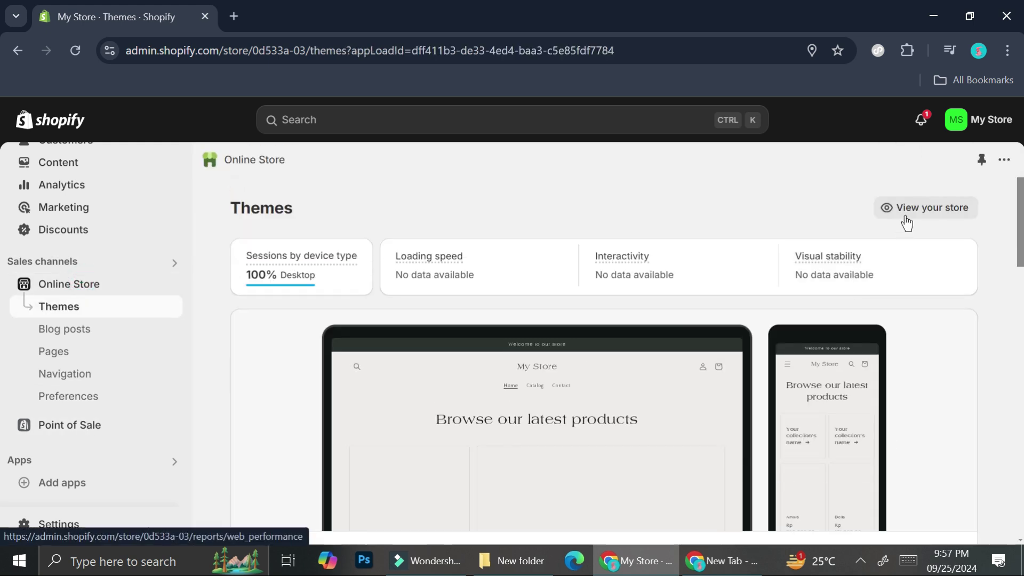
pyautogui.click(907, 214)
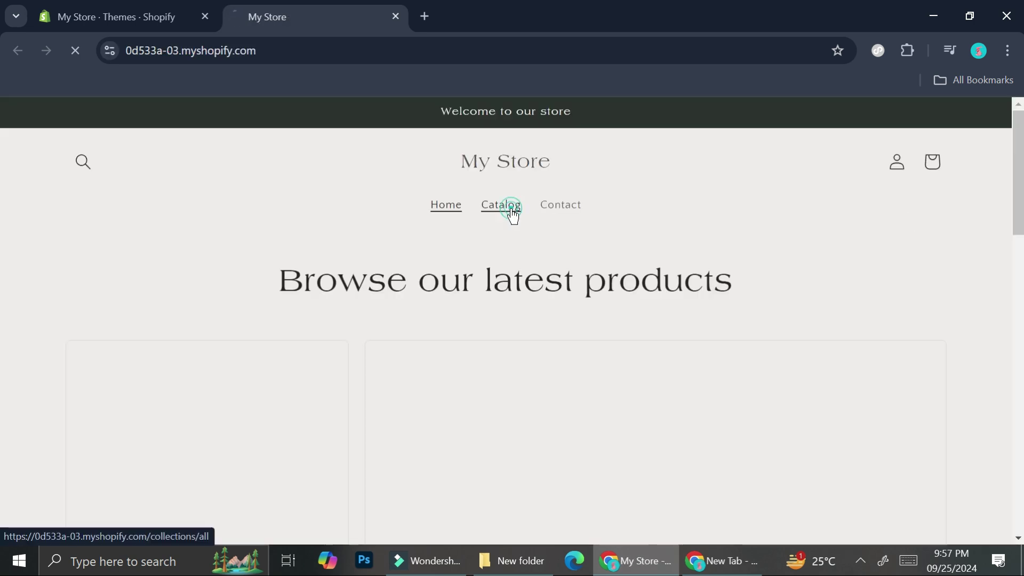
pyautogui.click(512, 211)
pyautogui.scroll(-5, 549, 317)
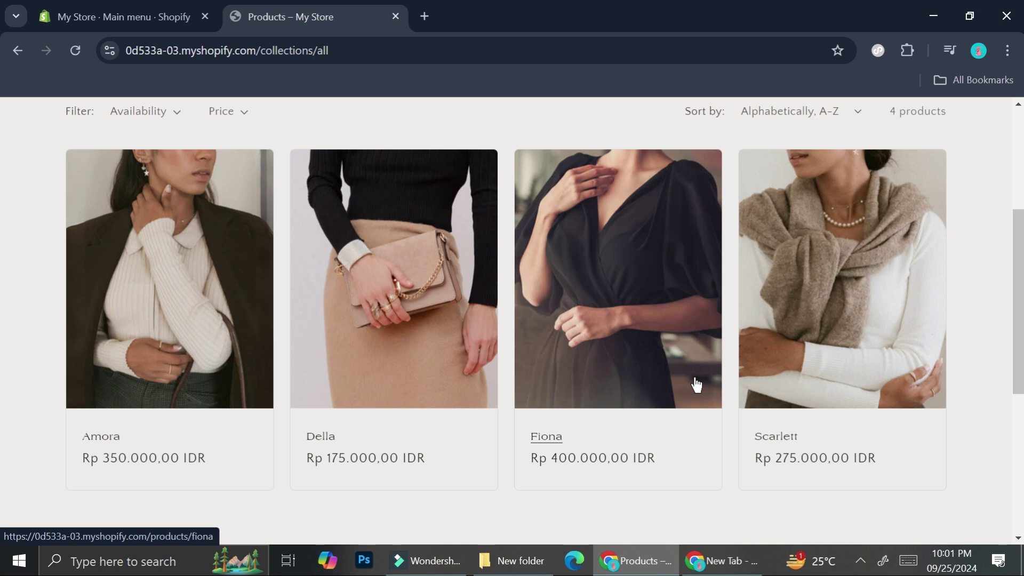
# Step: Return to the store admin and start a new collection titled "Main collection"
pyautogui.click(157, 8)
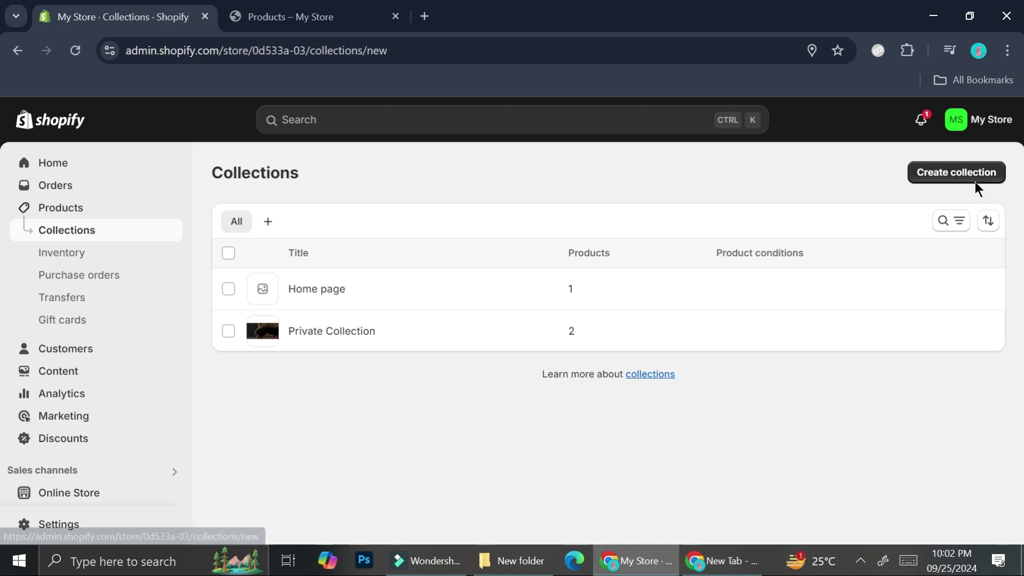
pyautogui.click(975, 181)
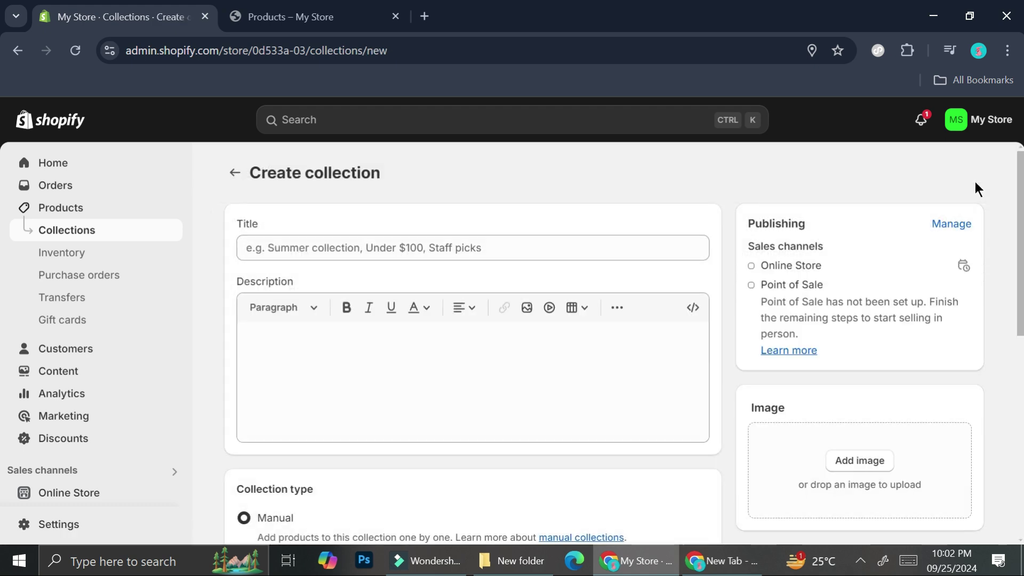
pyautogui.click(472, 248)
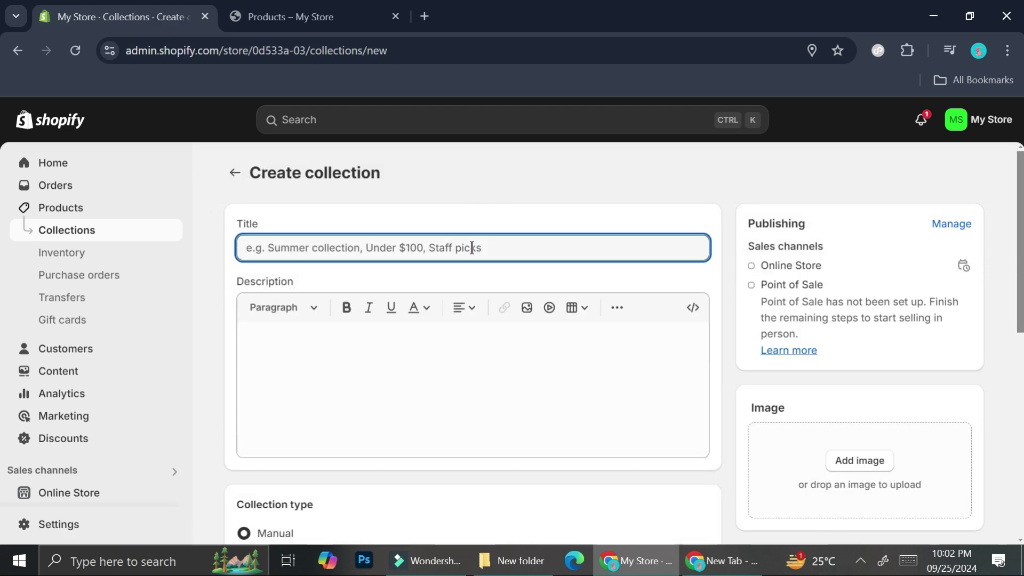
pyautogui.write('Mau')
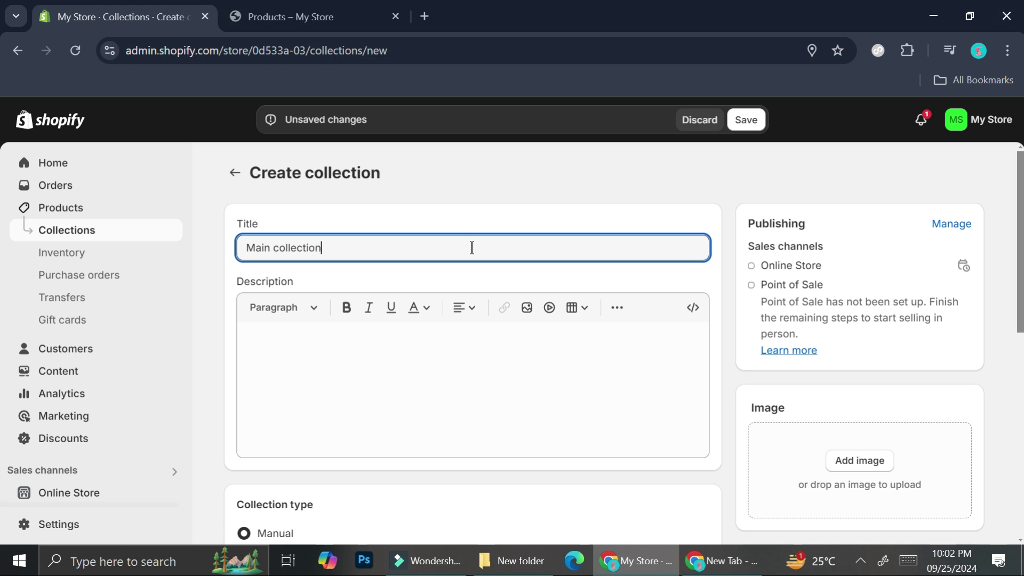
pyautogui.click(217, 343)
# Step: Add the products Amora and Della to the new manual collection and save it
pyautogui.scroll(-3, 425, 393)
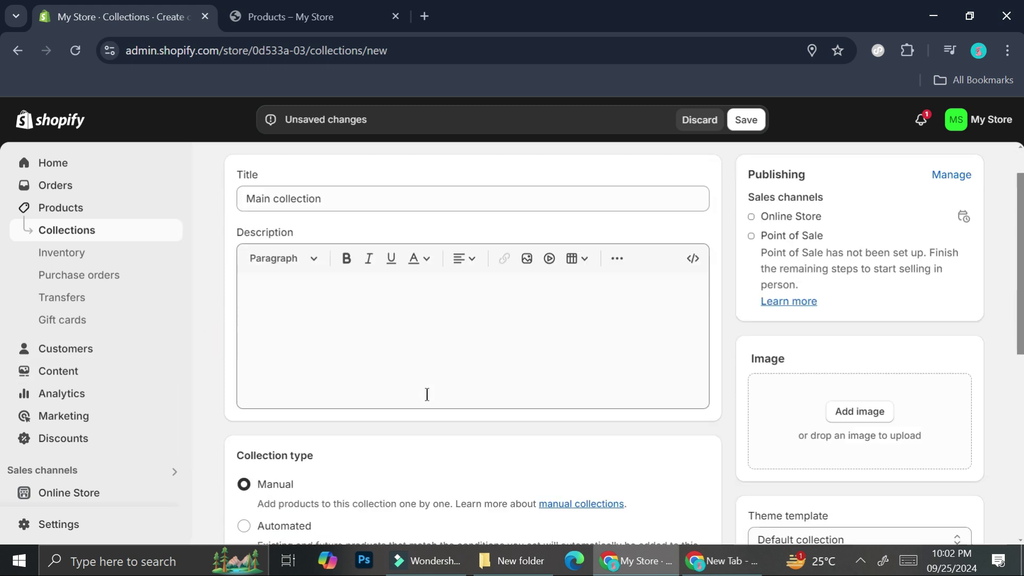
pyautogui.scroll(-5, 361, 395)
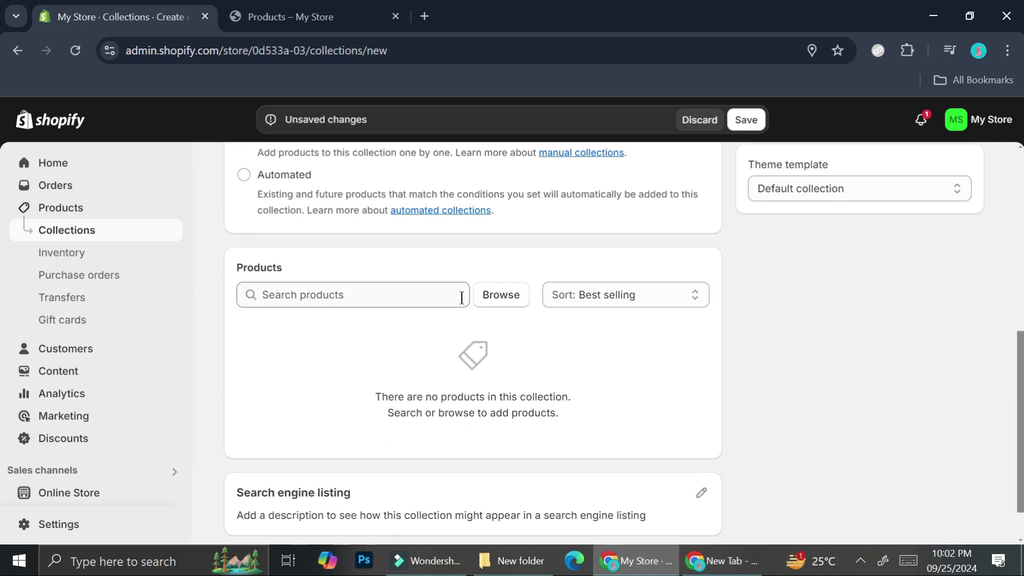
pyautogui.click(460, 295)
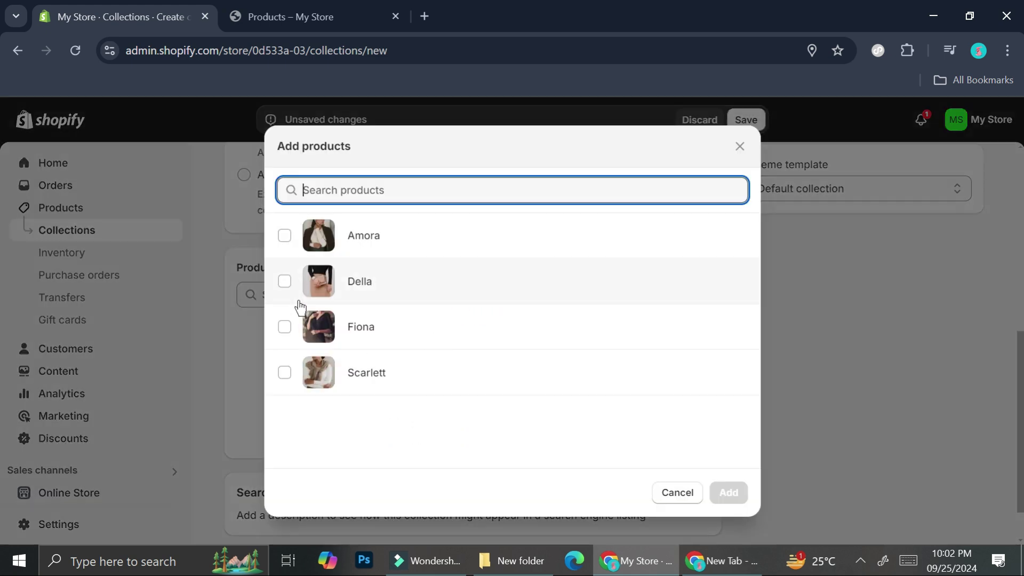
pyautogui.click(284, 236)
pyautogui.click(285, 281)
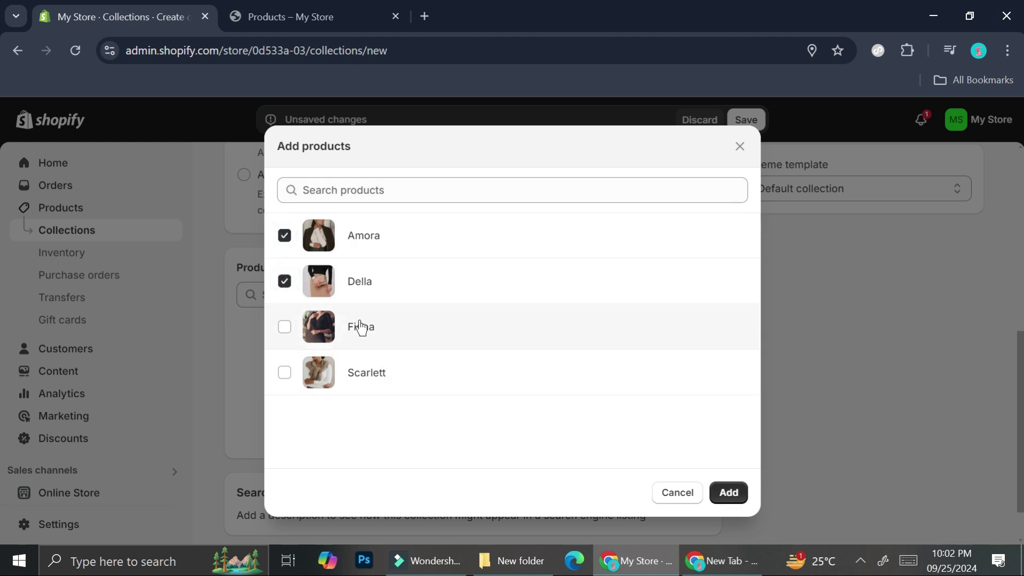
pyautogui.click(728, 492)
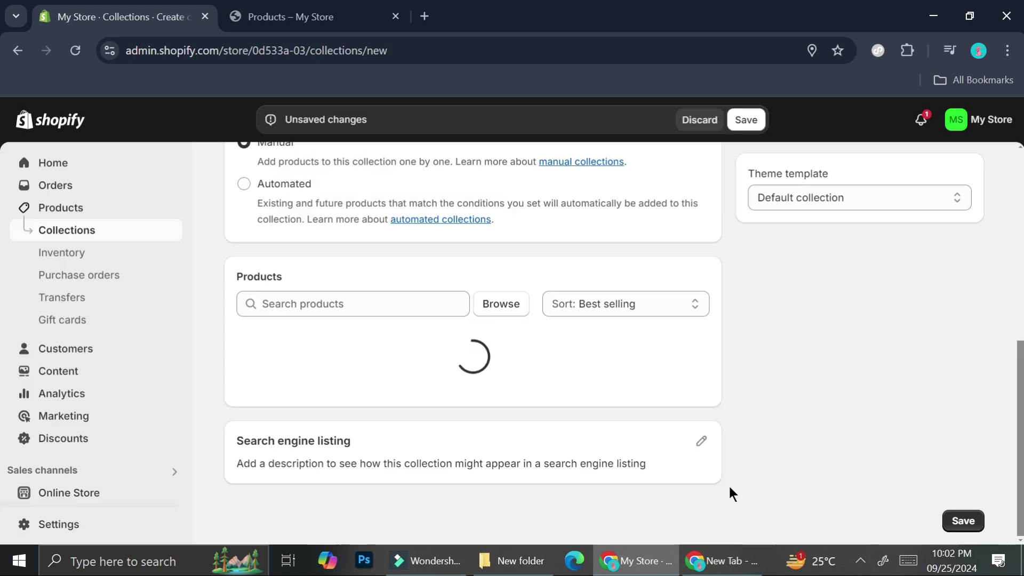
pyautogui.click(747, 121)
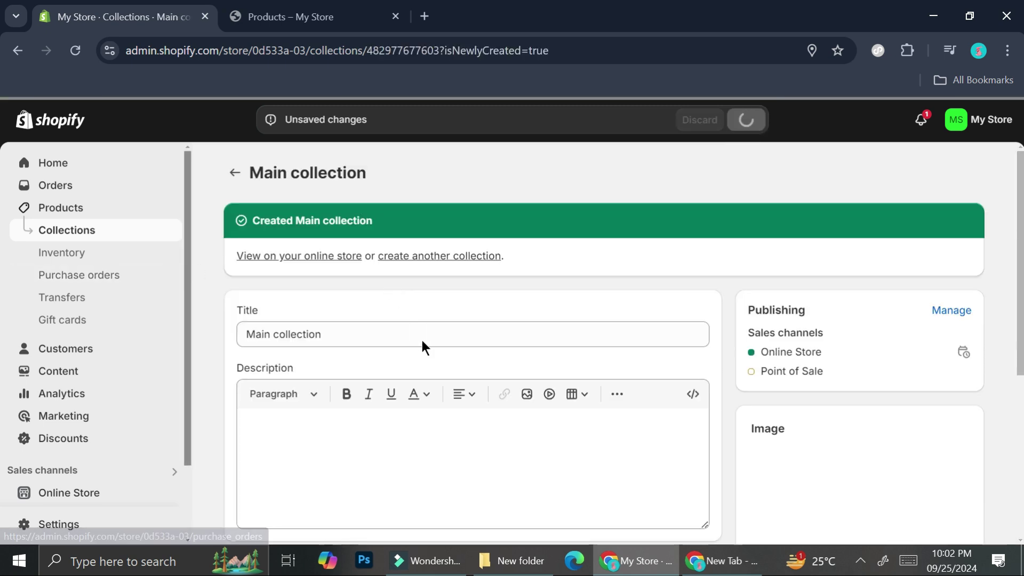
# Step: Edit the products of Main collection, removing Amora and adding Scarlett
pyautogui.click(235, 172)
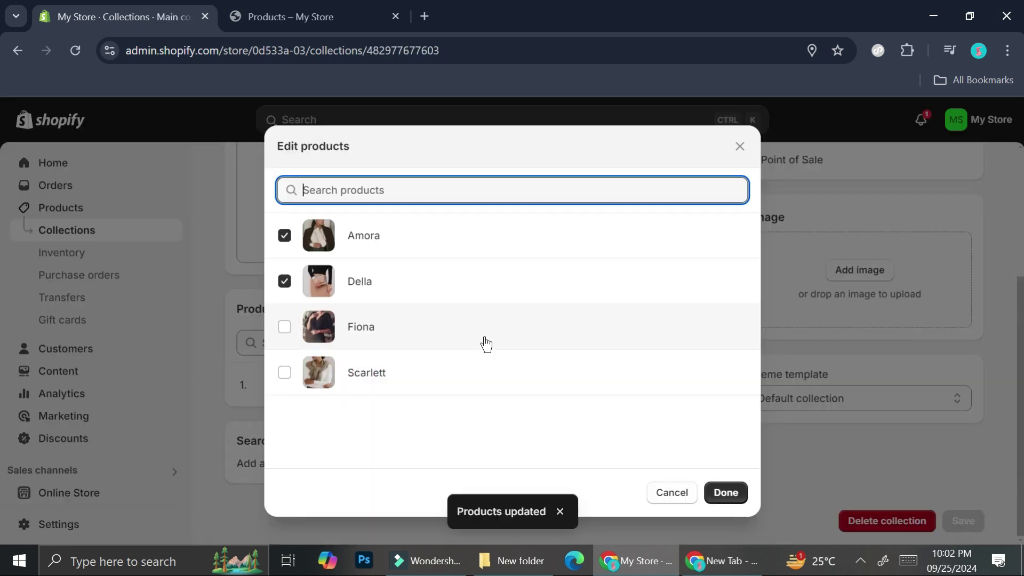
pyautogui.click(284, 236)
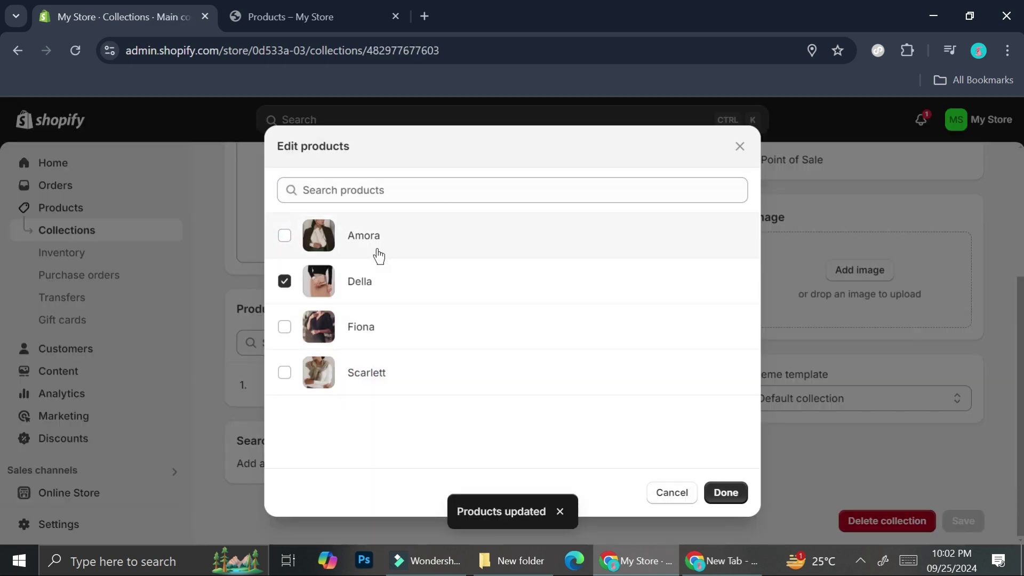
pyautogui.click(285, 373)
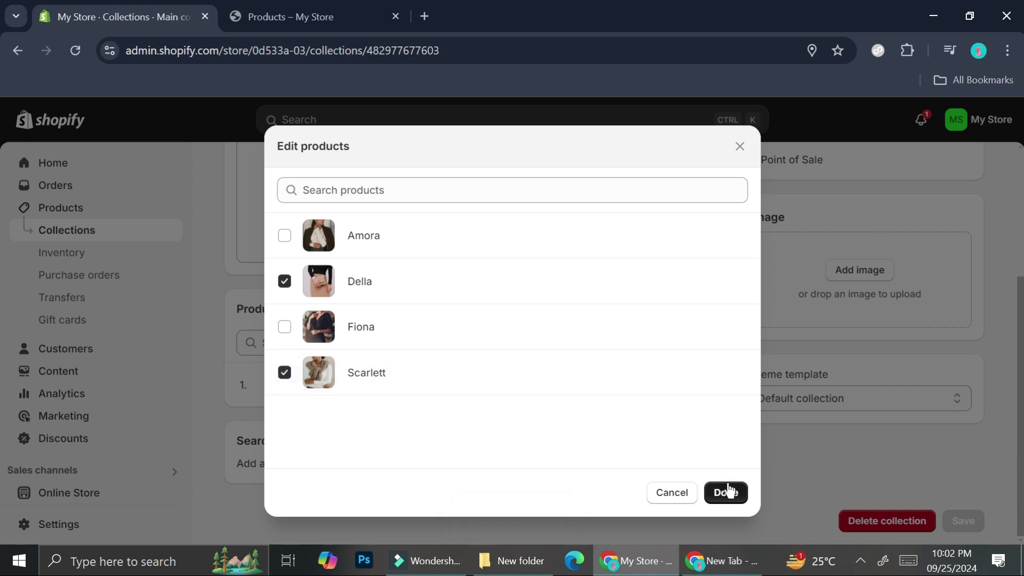
pyautogui.click(724, 491)
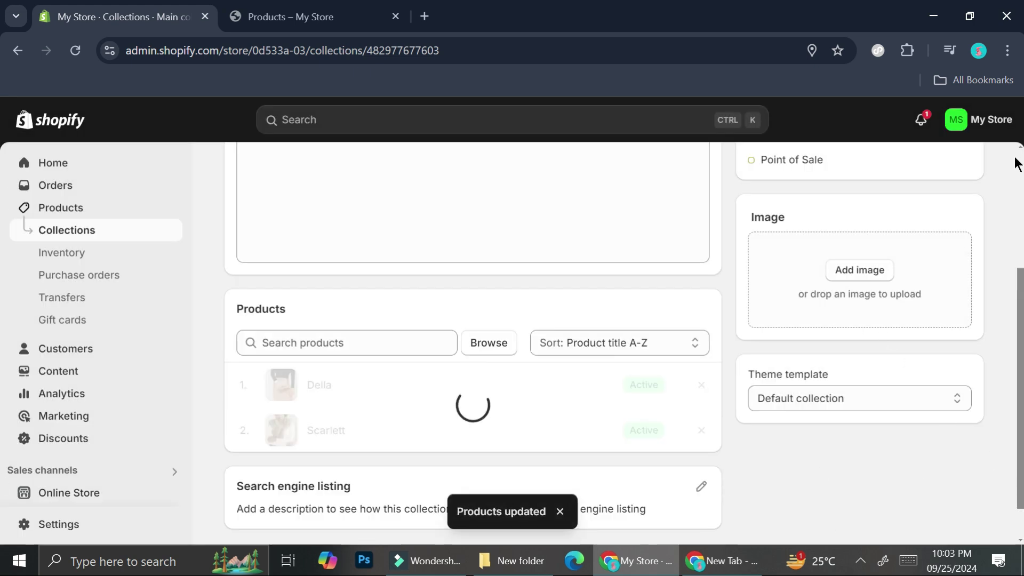
# Step: Review the Main collection page and open the online store's navigation settings
pyautogui.scroll(5, 854, 292)
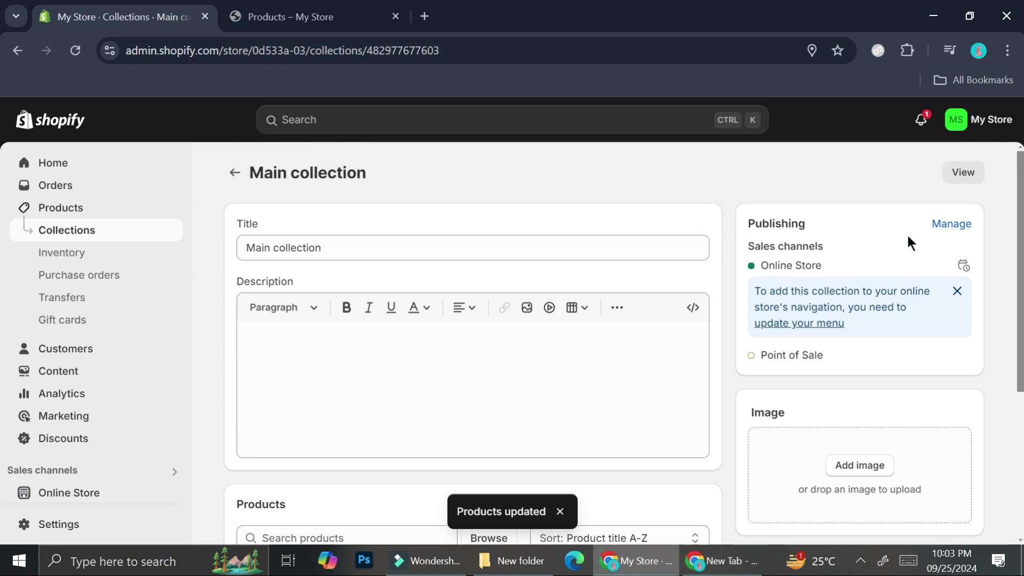
pyautogui.scroll(-5, 878, 423)
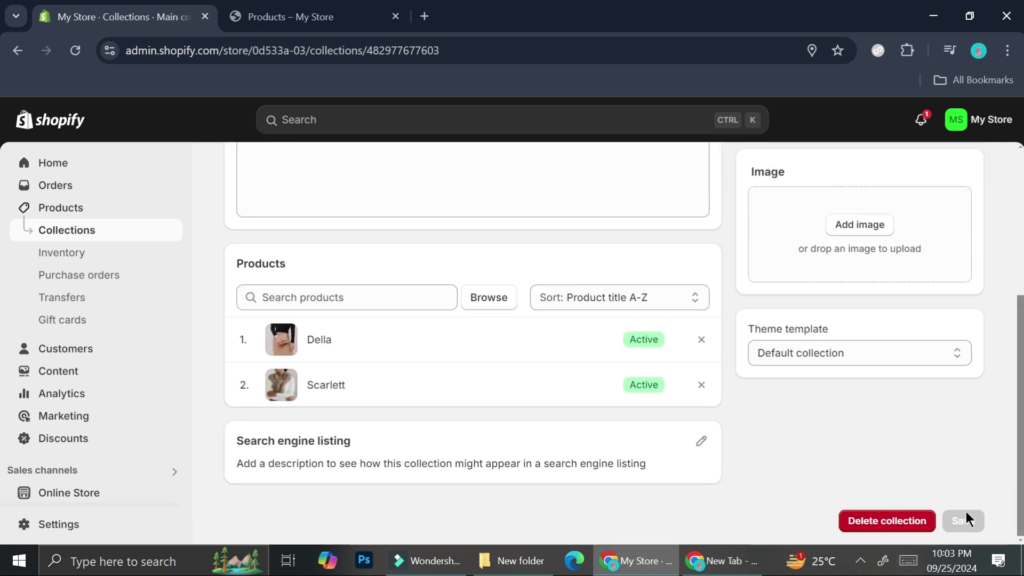
pyautogui.scroll(5, 528, 325)
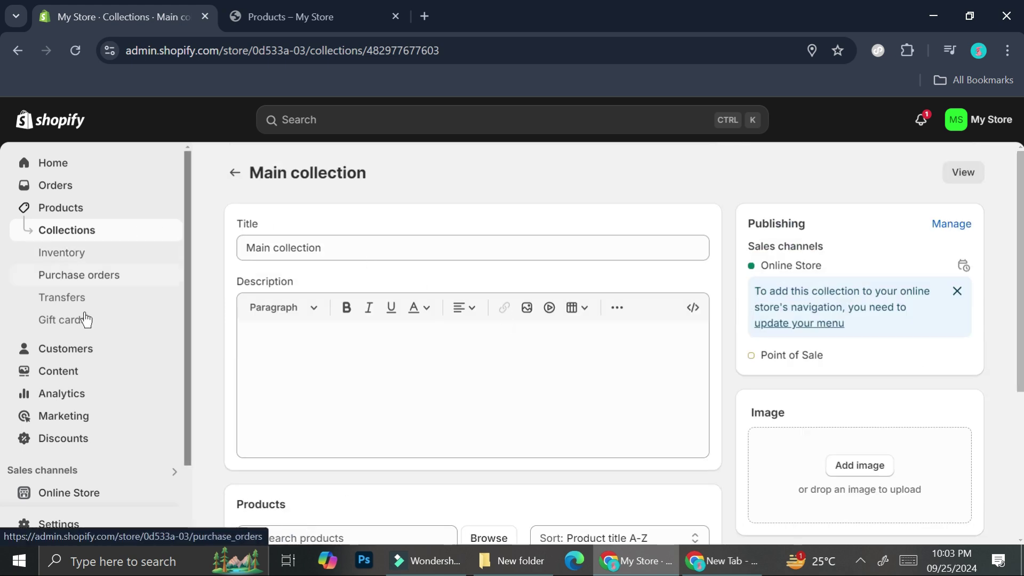
pyautogui.scroll(-2, 76, 456)
pyautogui.click(86, 404)
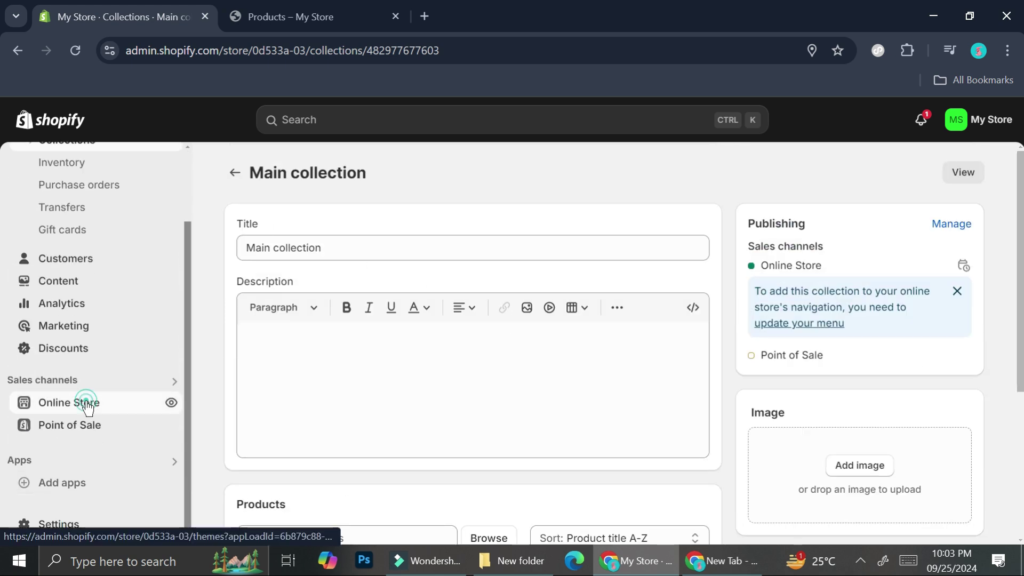
pyautogui.click(79, 375)
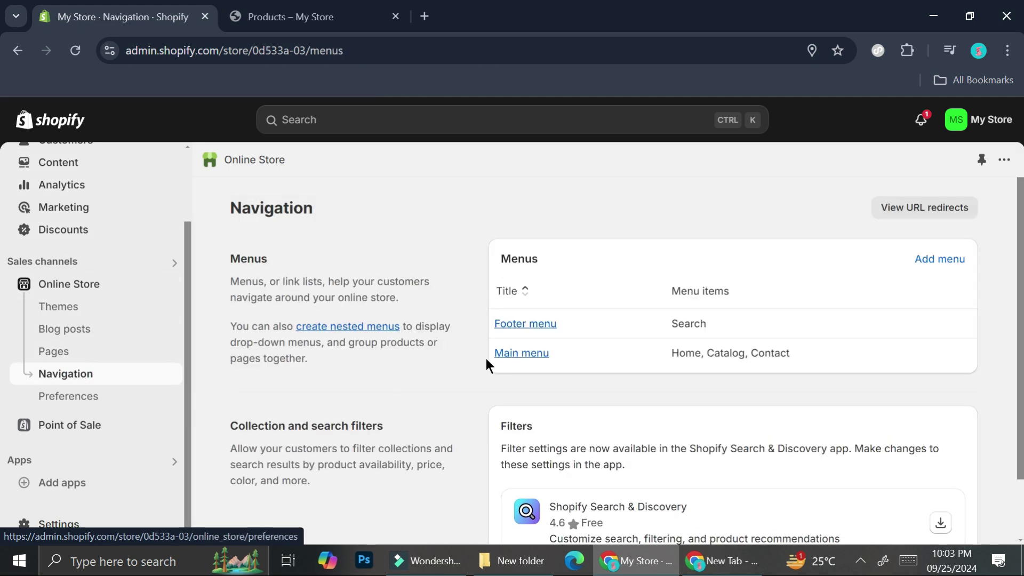
# Step: Link the Catalog item of the Main menu to the Main collection and apply the change
pyautogui.click(502, 355)
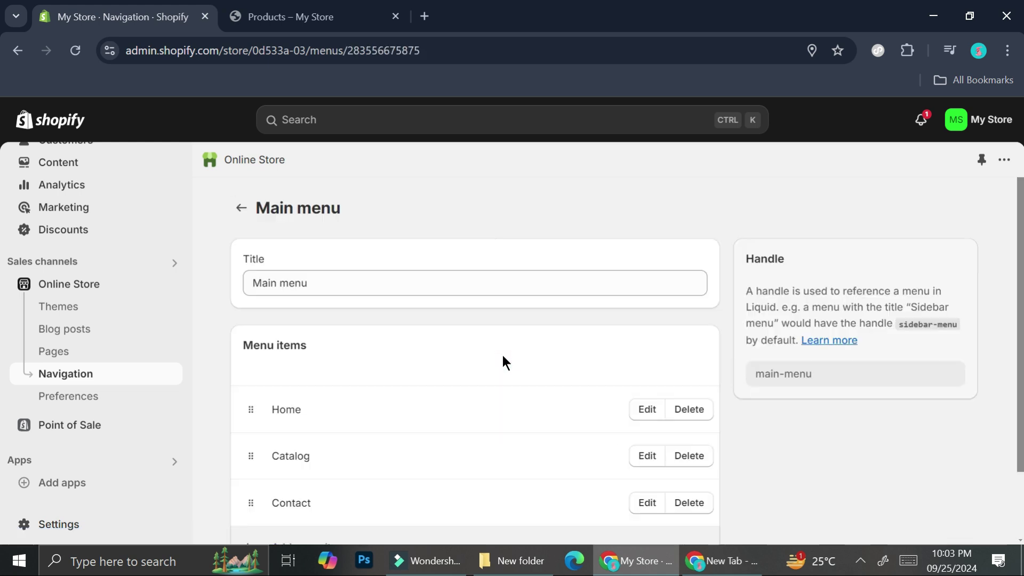
pyautogui.scroll(-1, 463, 382)
pyautogui.scroll(-1, 463, 382)
pyautogui.click(648, 375)
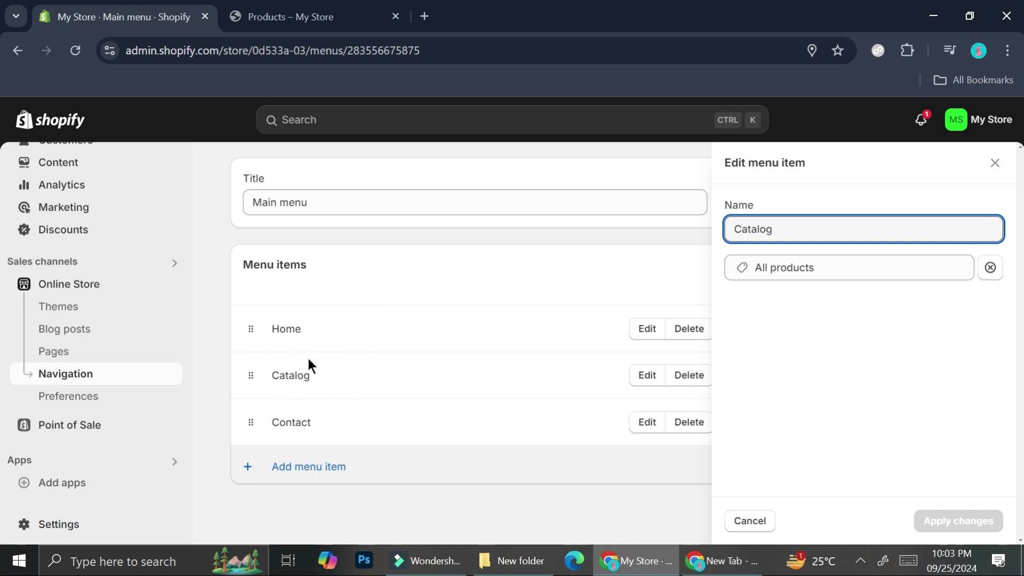
pyautogui.click(820, 270)
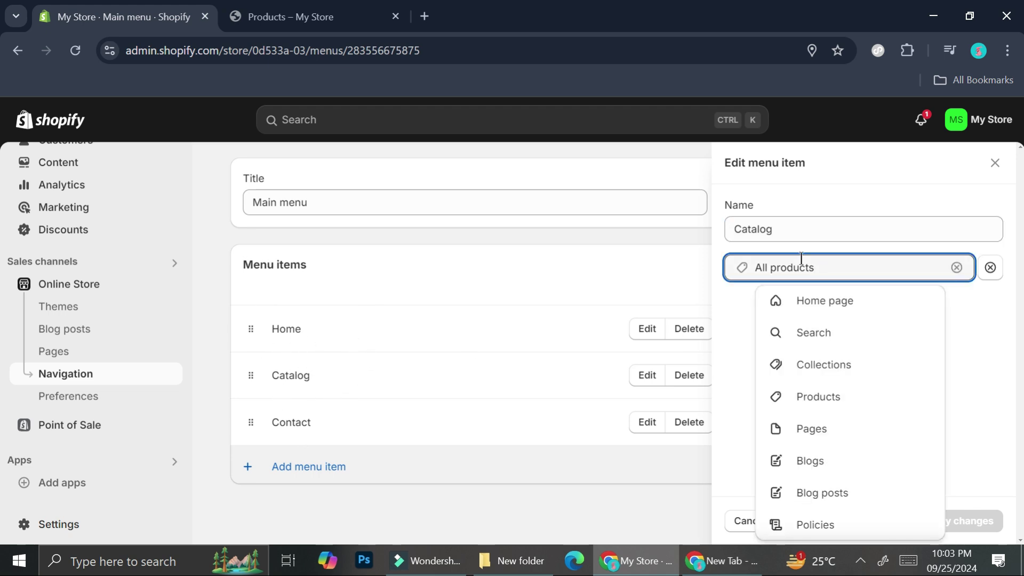
pyautogui.click(804, 364)
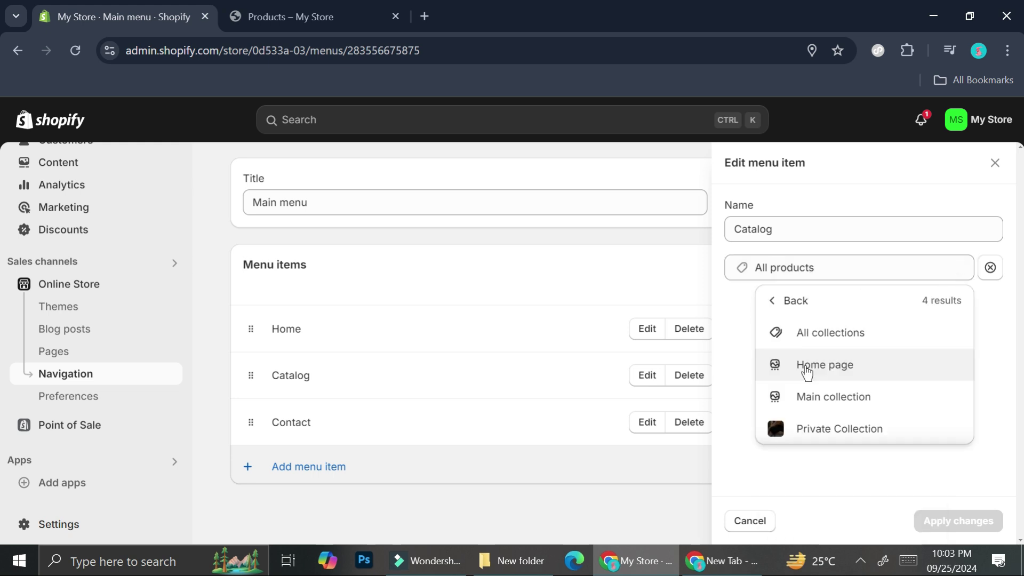
pyautogui.click(803, 395)
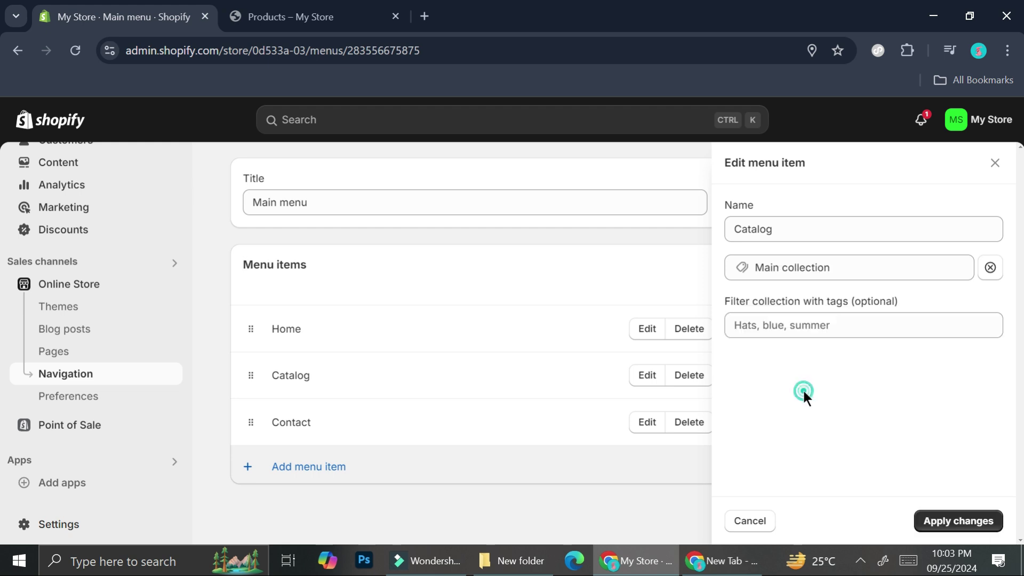
pyautogui.click(981, 523)
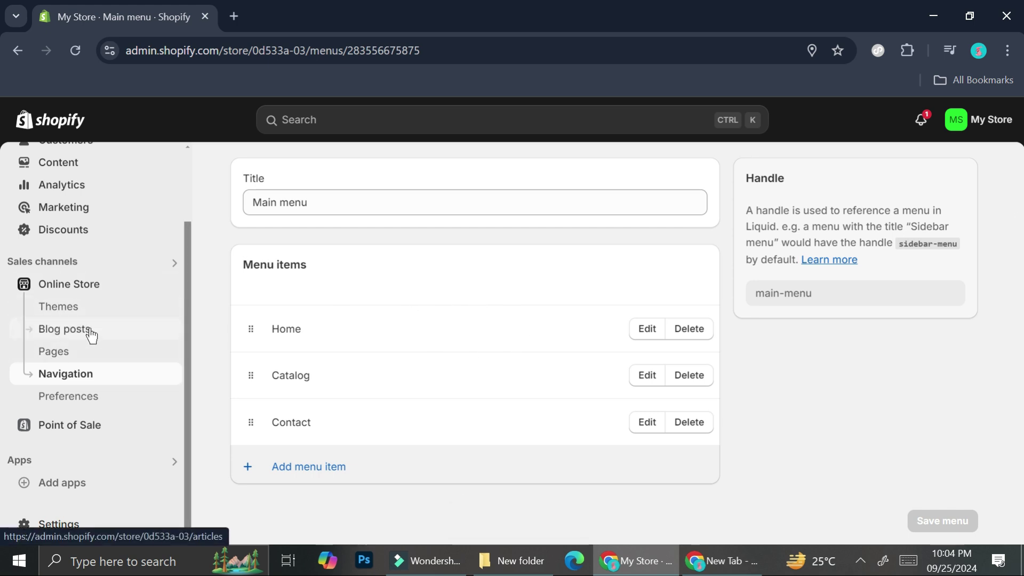
# Step: Open the online store from the theme settings and examine the products on the Main collection page
pyautogui.click(81, 282)
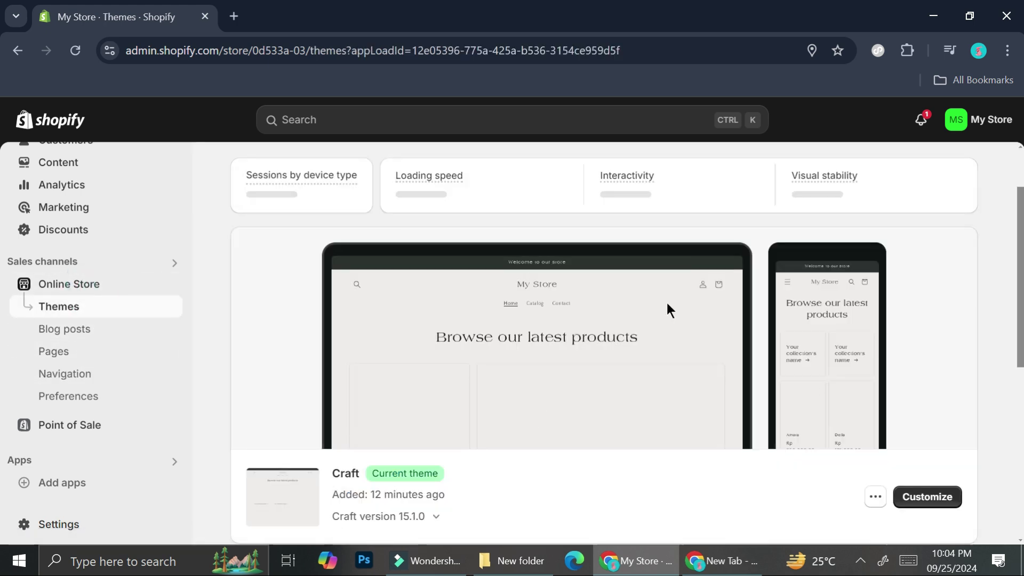
pyautogui.click(932, 208)
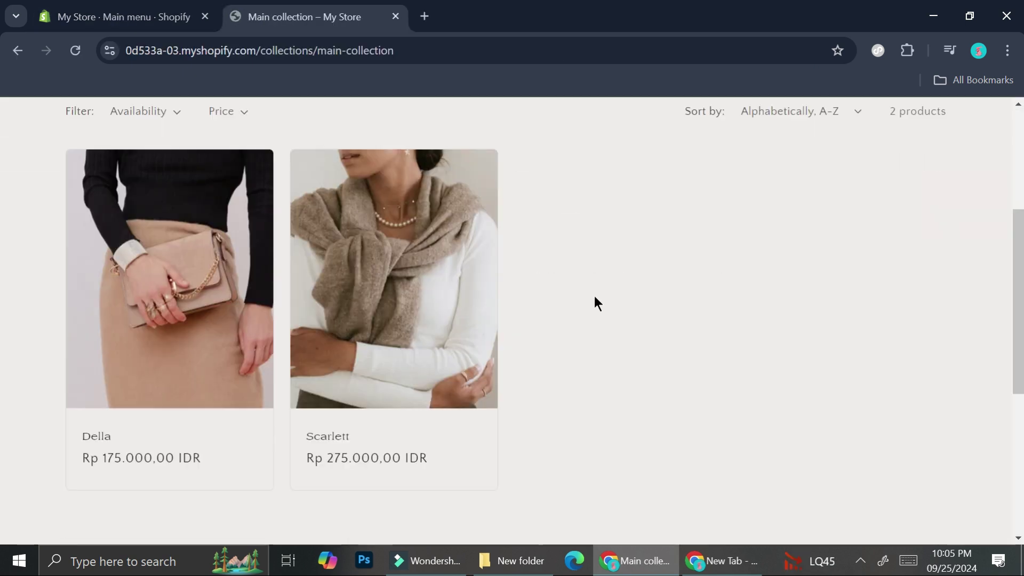
pyautogui.scroll(3, 597, 301)
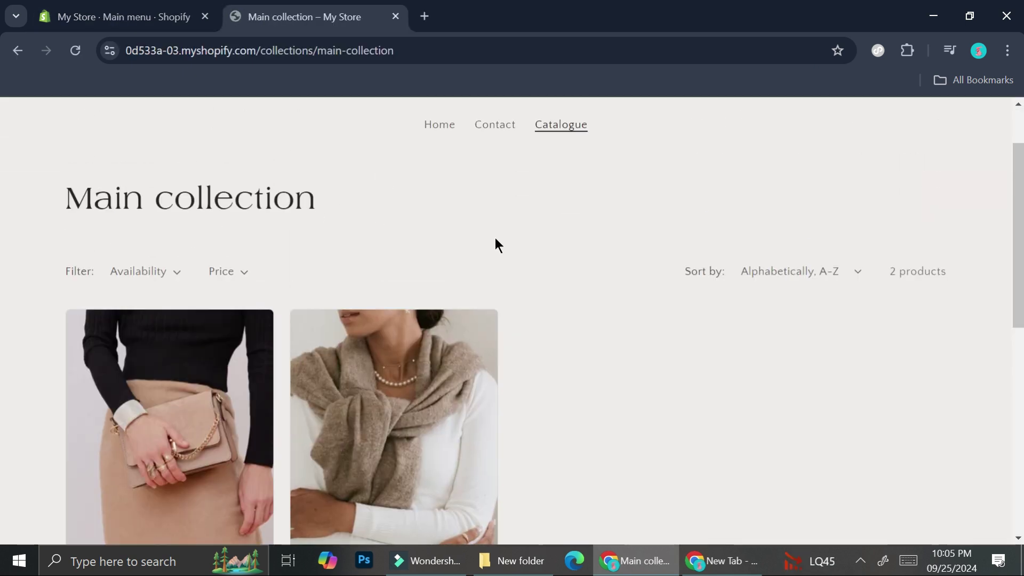
pyautogui.scroll(-3, 494, 245)
pyautogui.scroll(2, 439, 267)
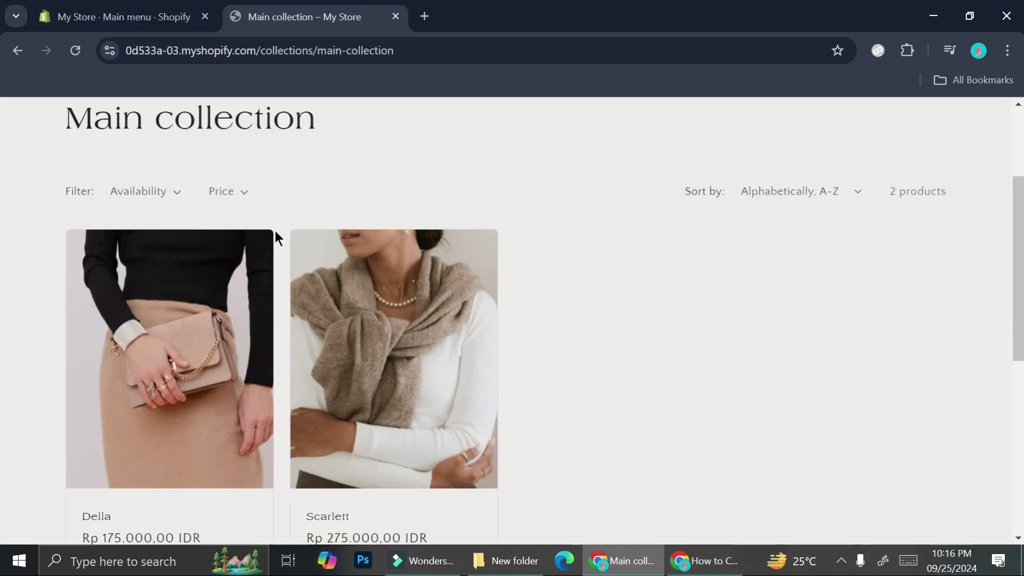
pyautogui.scroll(3, 274, 234)
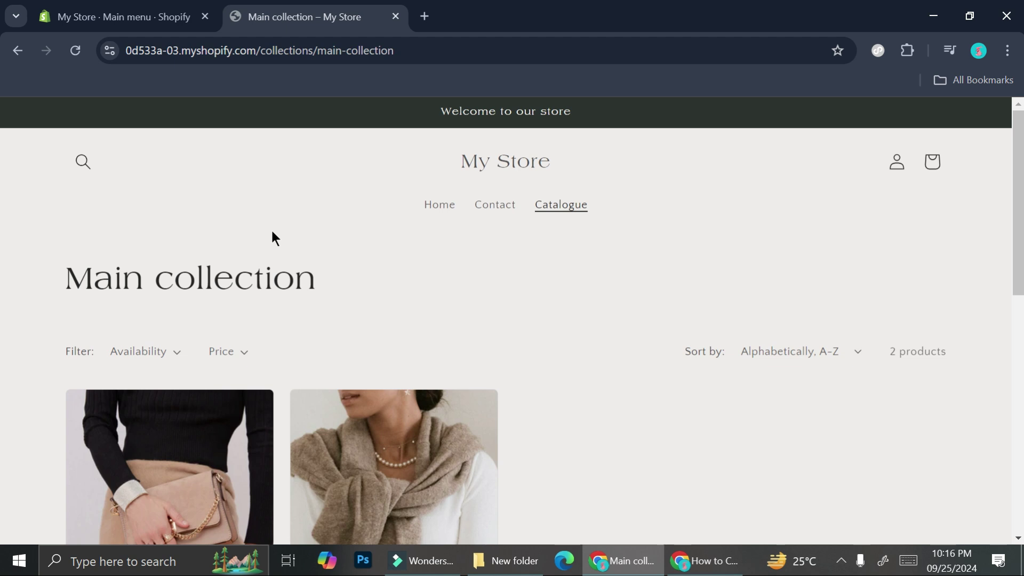
# Step: Try the storefront's Home, Contact and Catalogue navigation links, ending on the Catalogue page
pyautogui.click(453, 207)
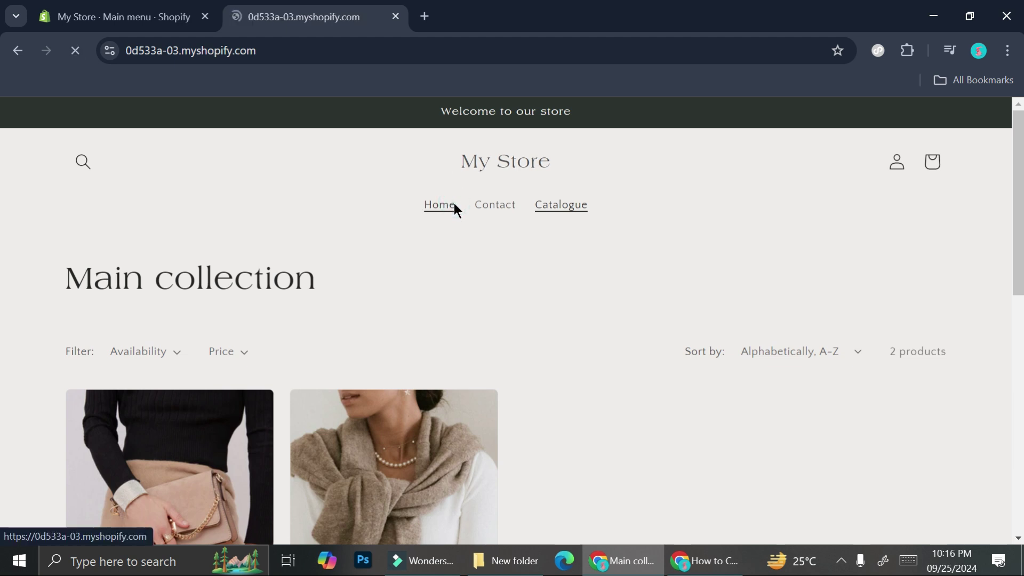
pyautogui.click(482, 209)
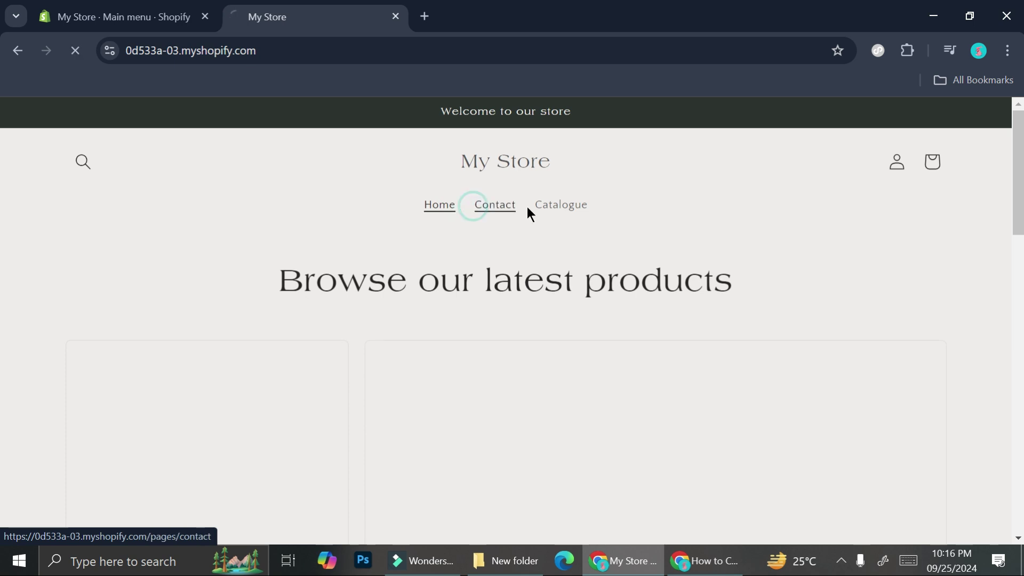
pyautogui.click(540, 214)
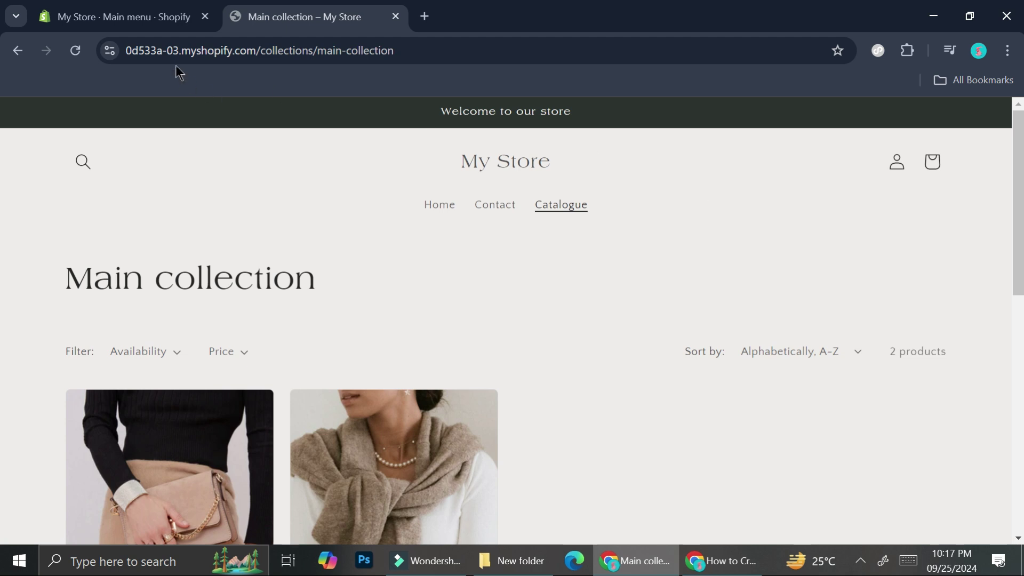
# Step: Return to the store admin, view the Private Collection in the online store and select its page address
pyautogui.click(155, 16)
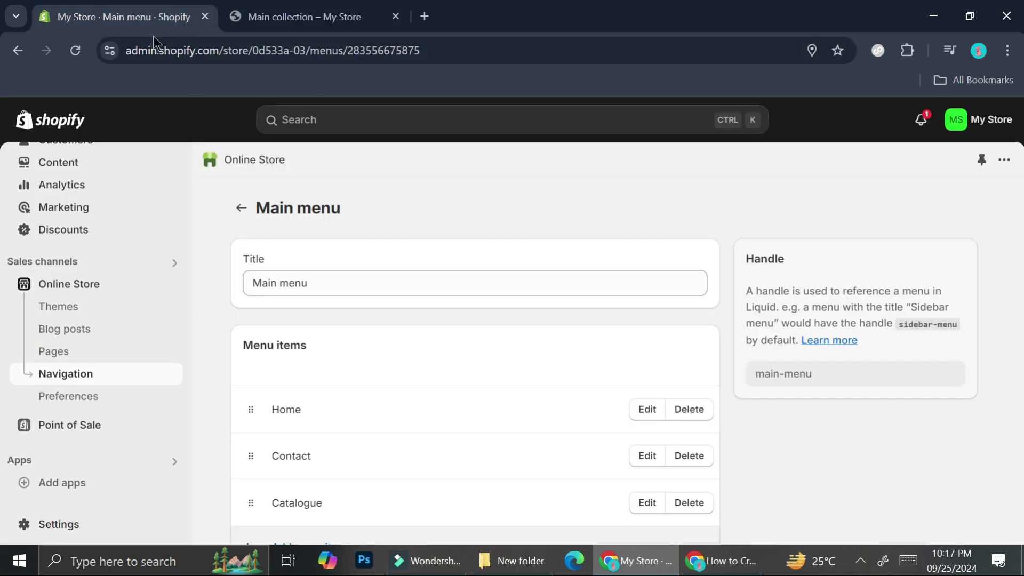
pyautogui.scroll(2, 110, 217)
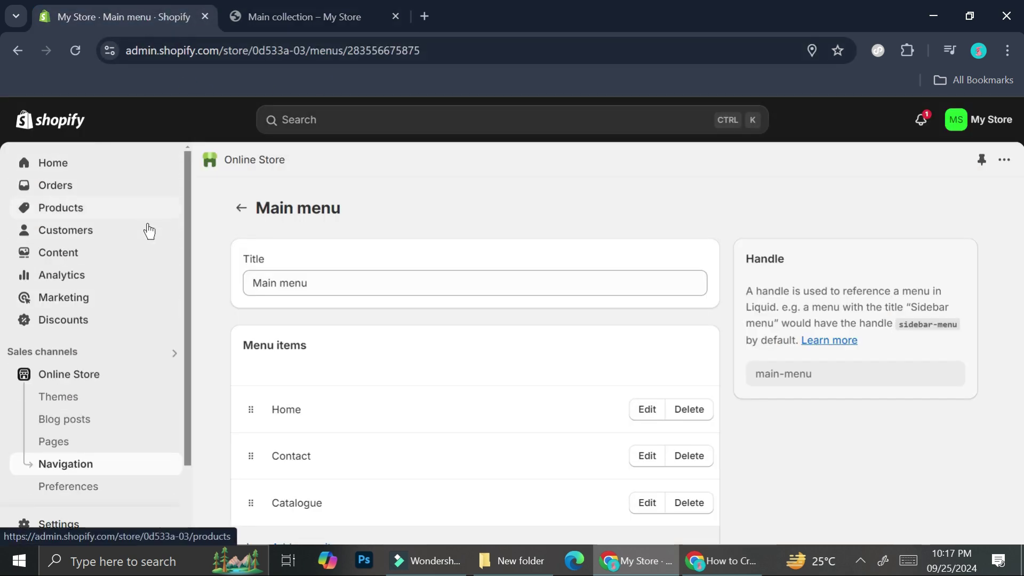
pyautogui.click(127, 206)
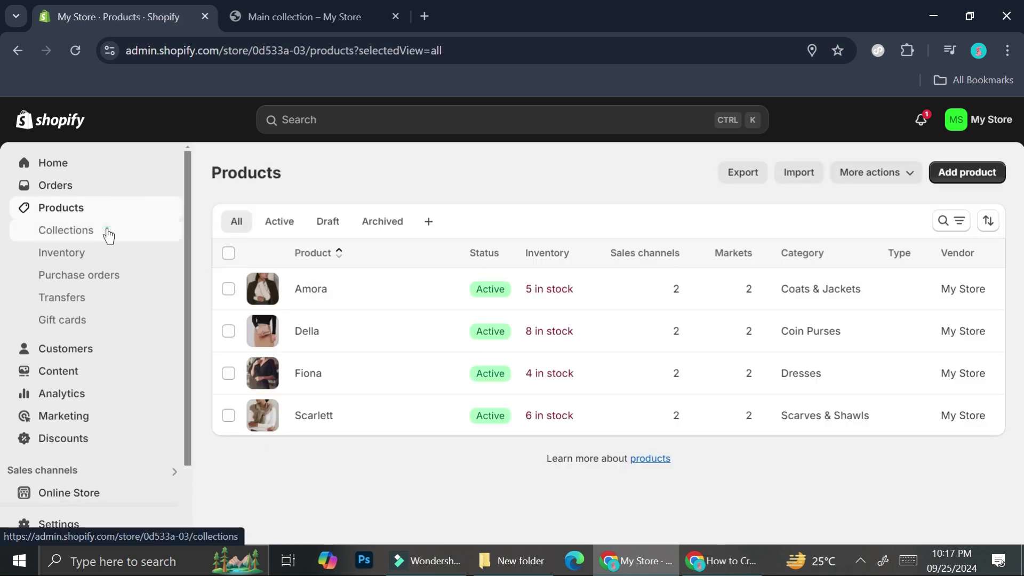
pyautogui.click(109, 232)
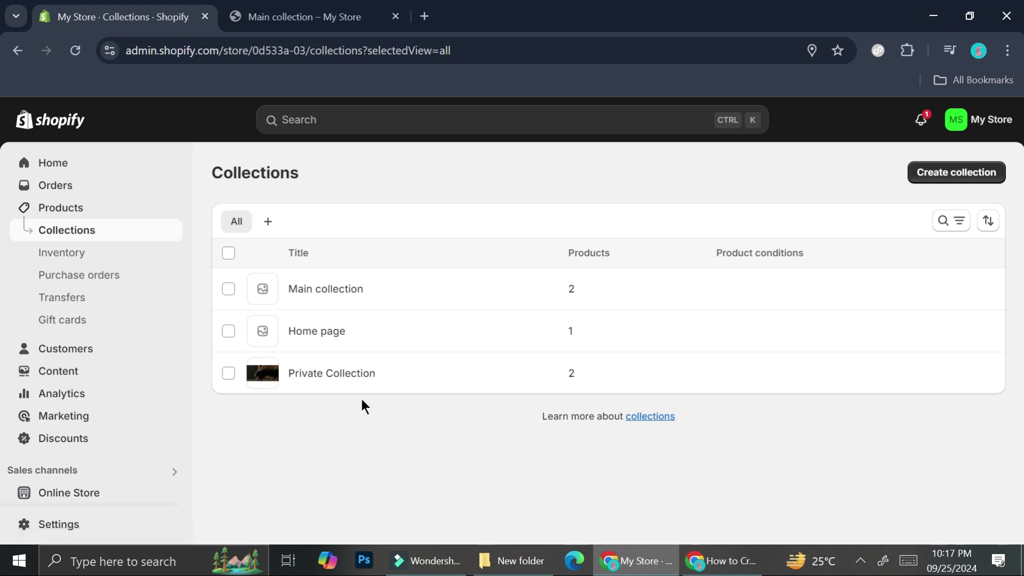
pyautogui.click(355, 377)
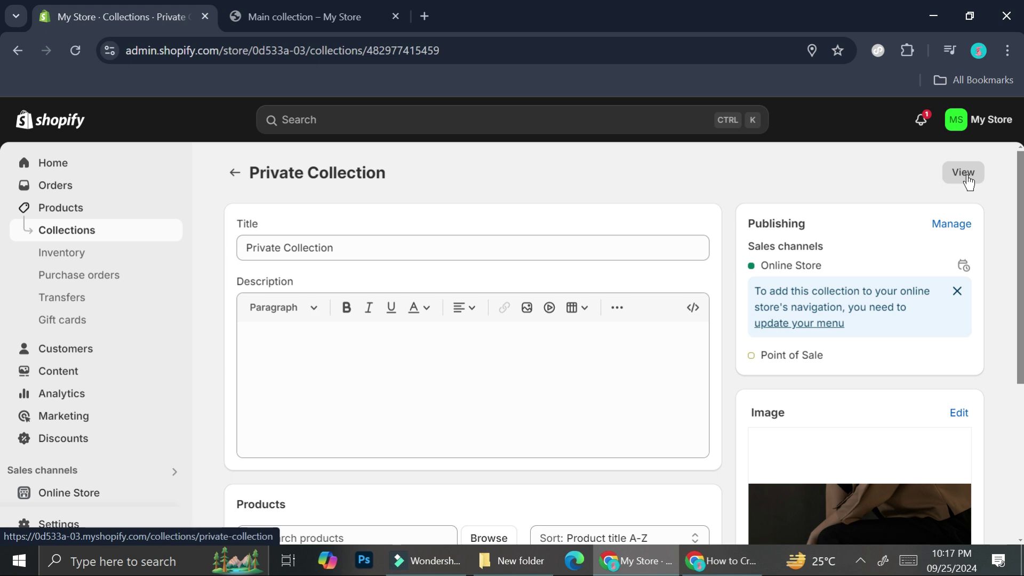
pyautogui.click(963, 172)
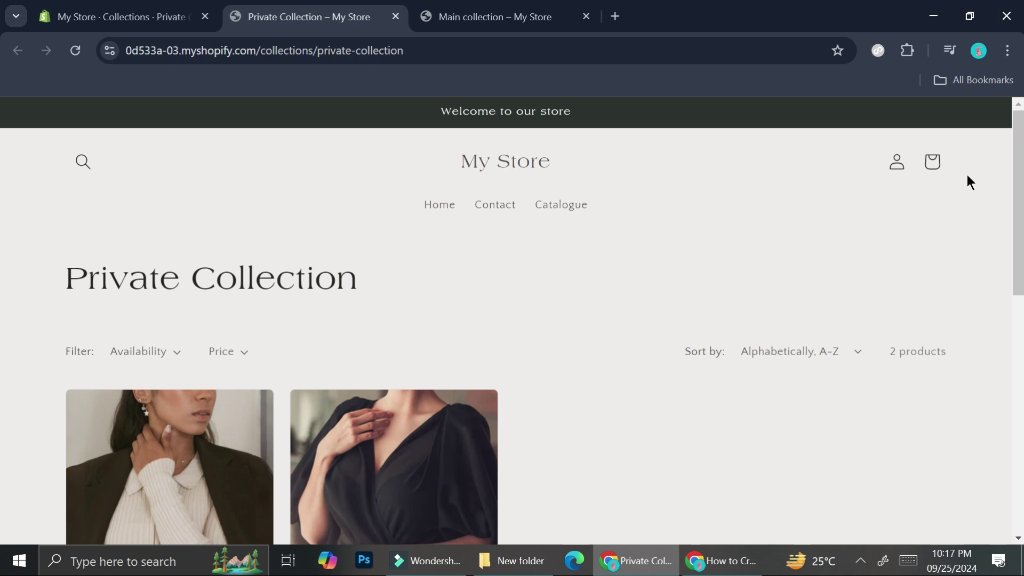
pyautogui.moveTo(472, 50); pyautogui.dragTo(41, 59)
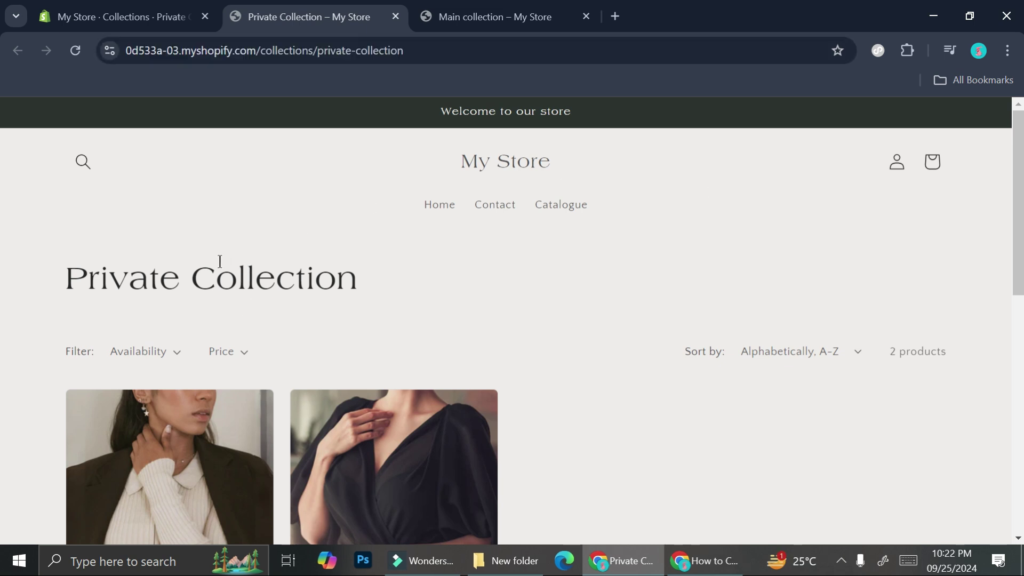
# Step: Return to the store admin and open the Main menu from the online store's navigation settings
pyautogui.click(127, 21)
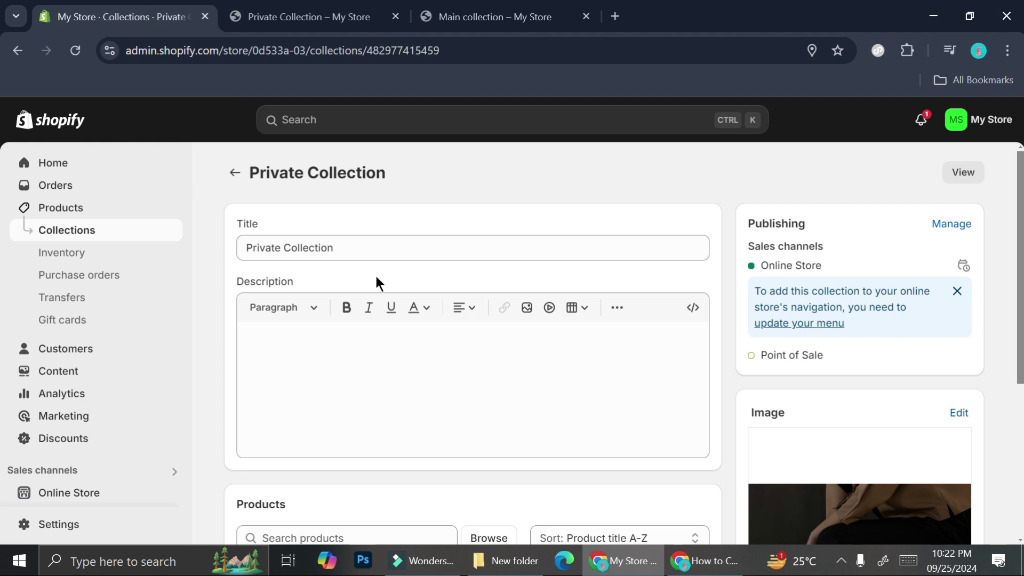
pyautogui.scroll(-3, 137, 372)
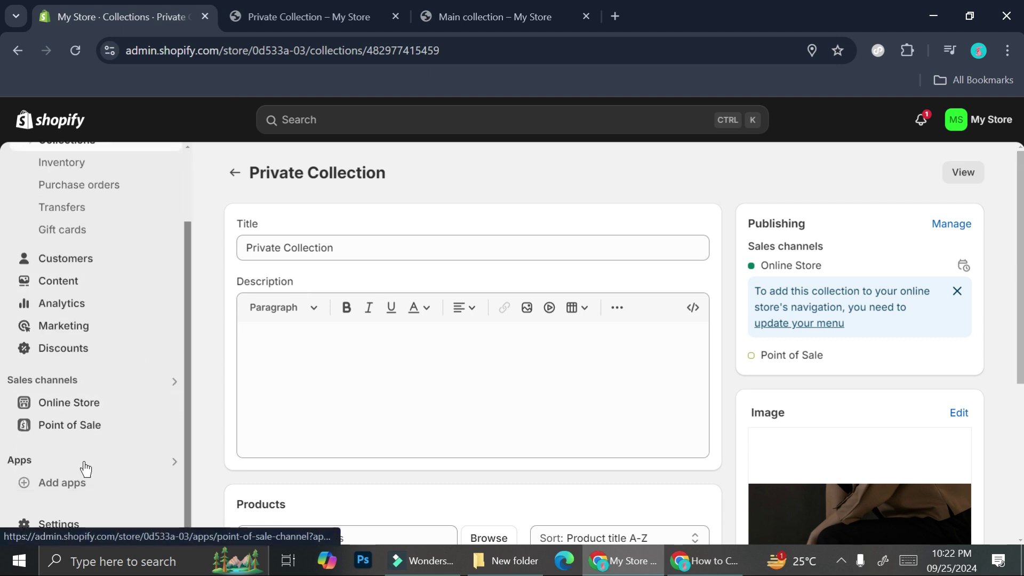
pyautogui.click(120, 414)
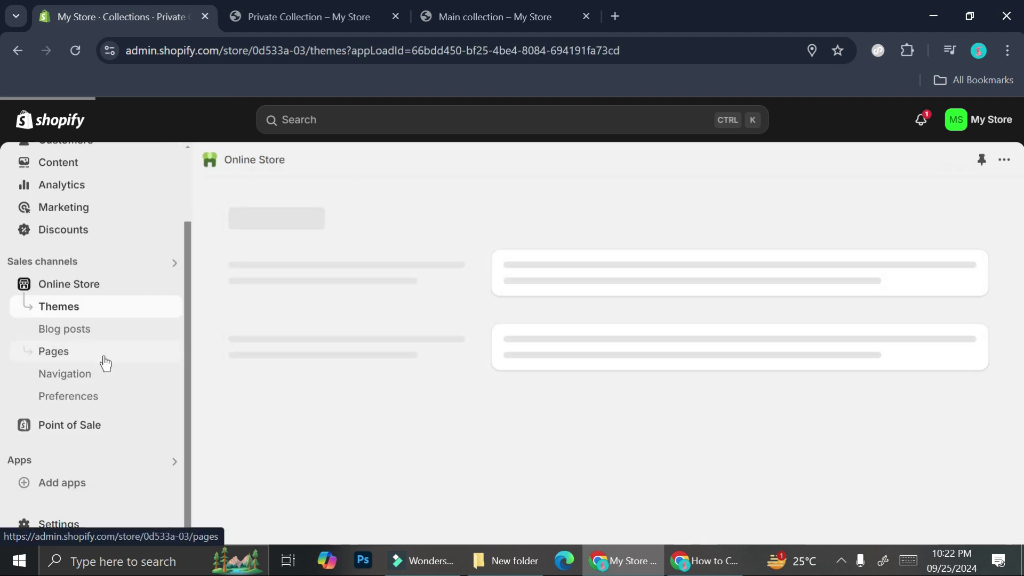
pyautogui.click(92, 376)
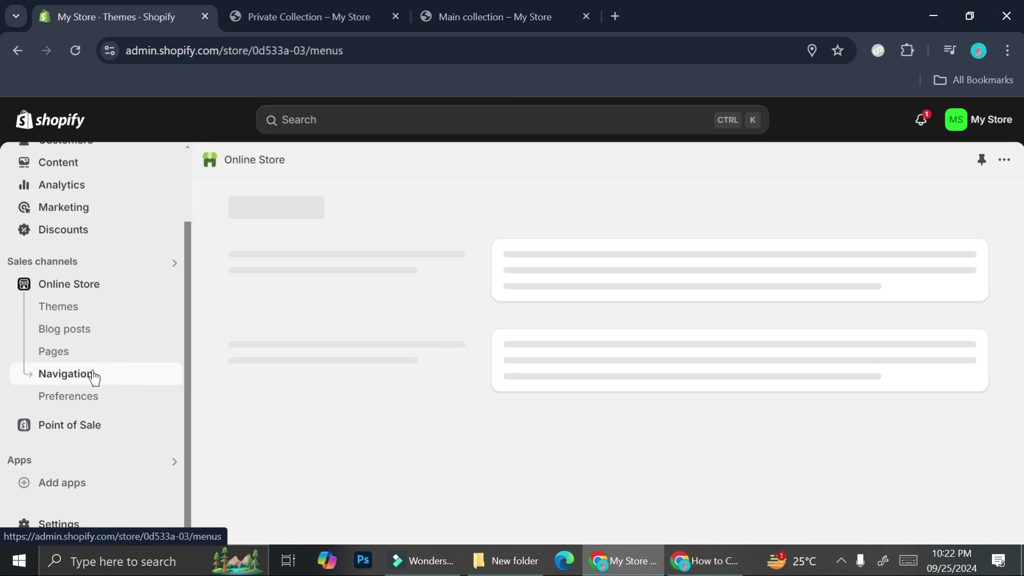
pyautogui.click(523, 353)
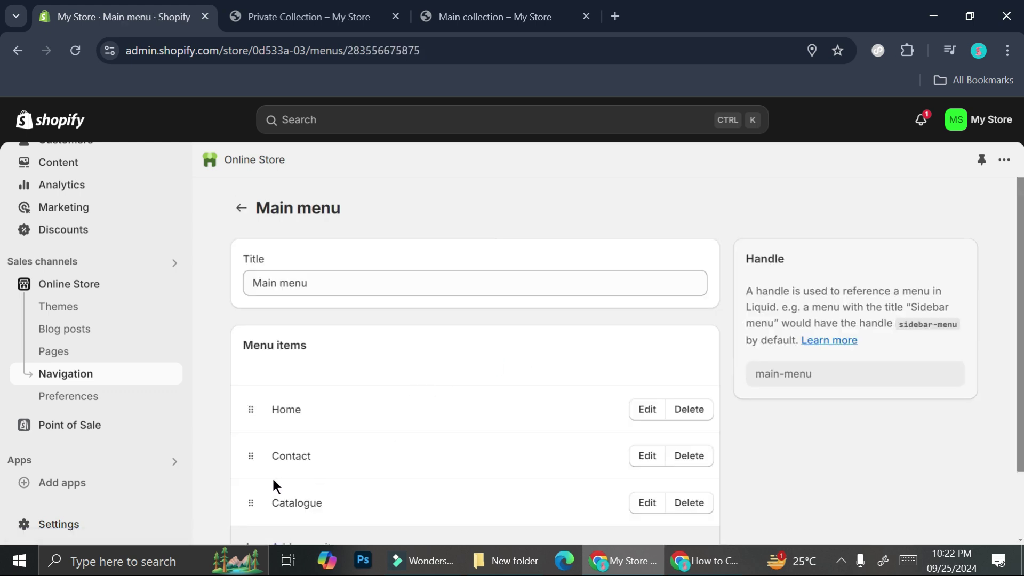
pyautogui.scroll(-2, 293, 483)
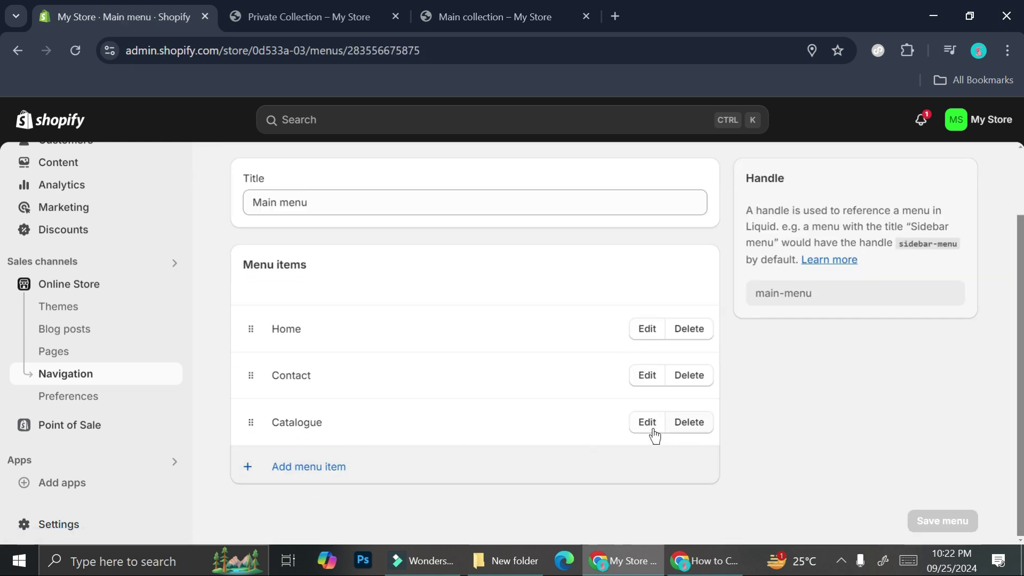
# Step: Replace the Catalogue menu item's link with All products and save the menu
pyautogui.click(652, 427)
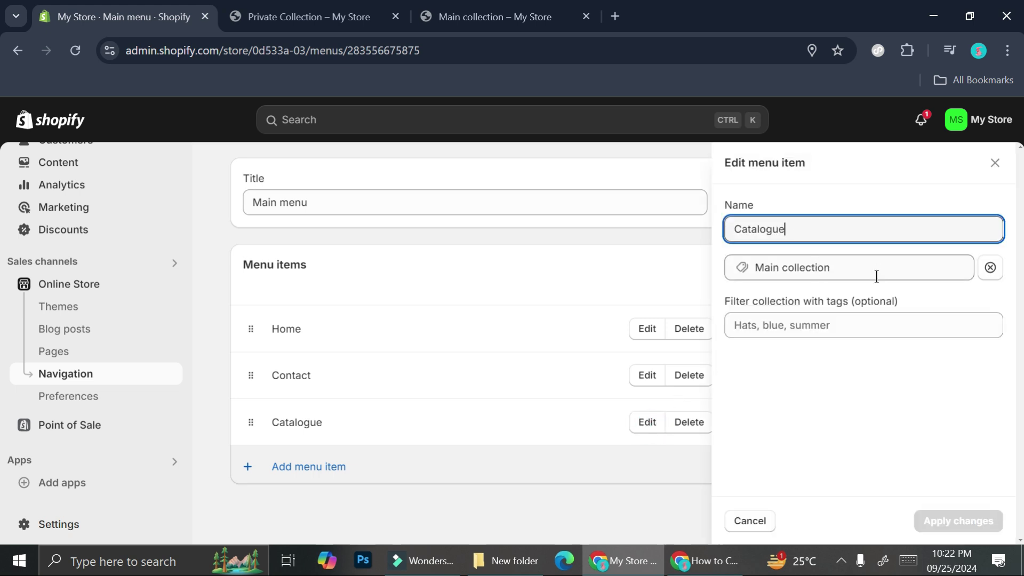
pyautogui.click(990, 268)
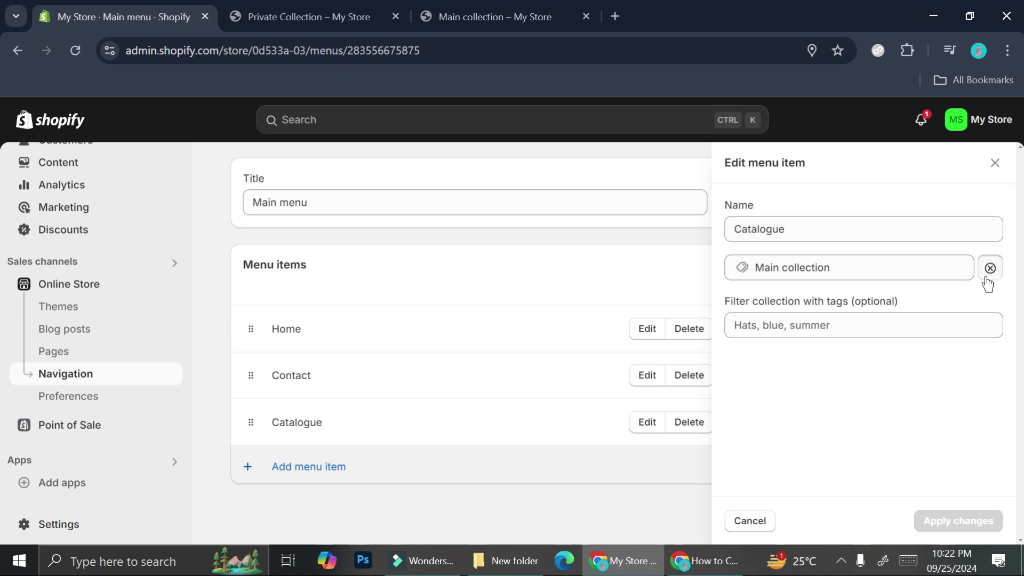
pyautogui.click(844, 269)
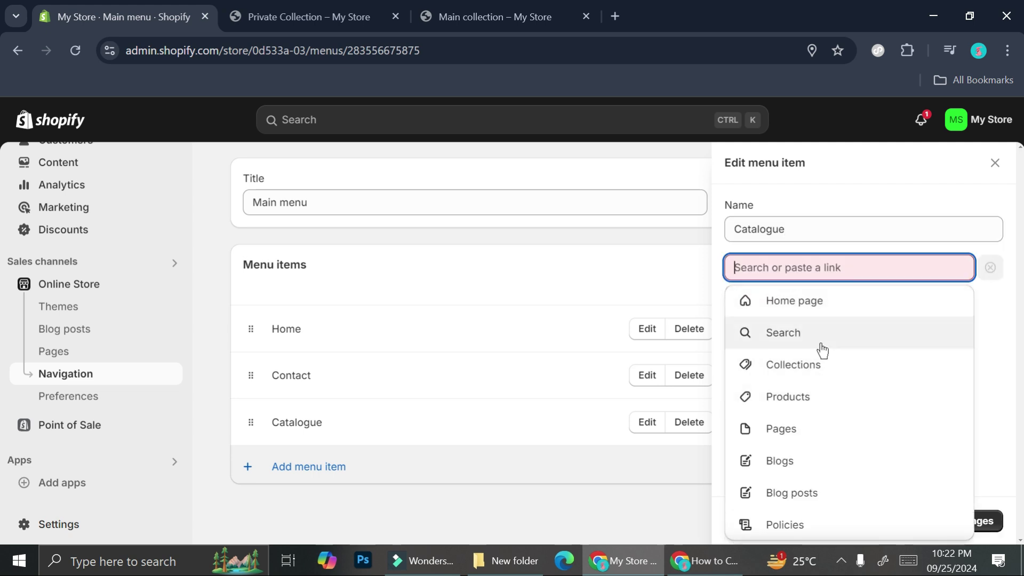
pyautogui.click(809, 397)
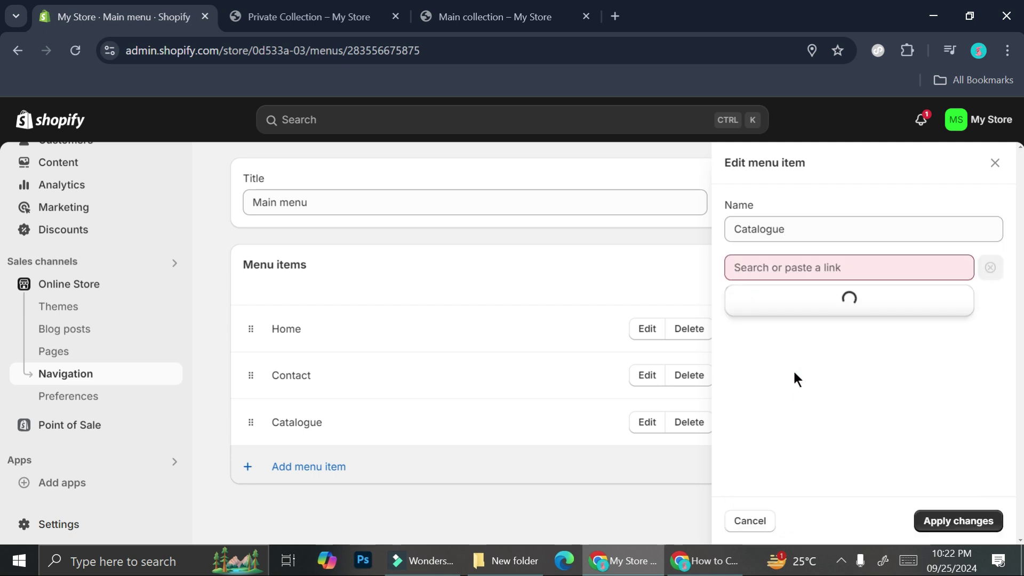
pyautogui.click(799, 333)
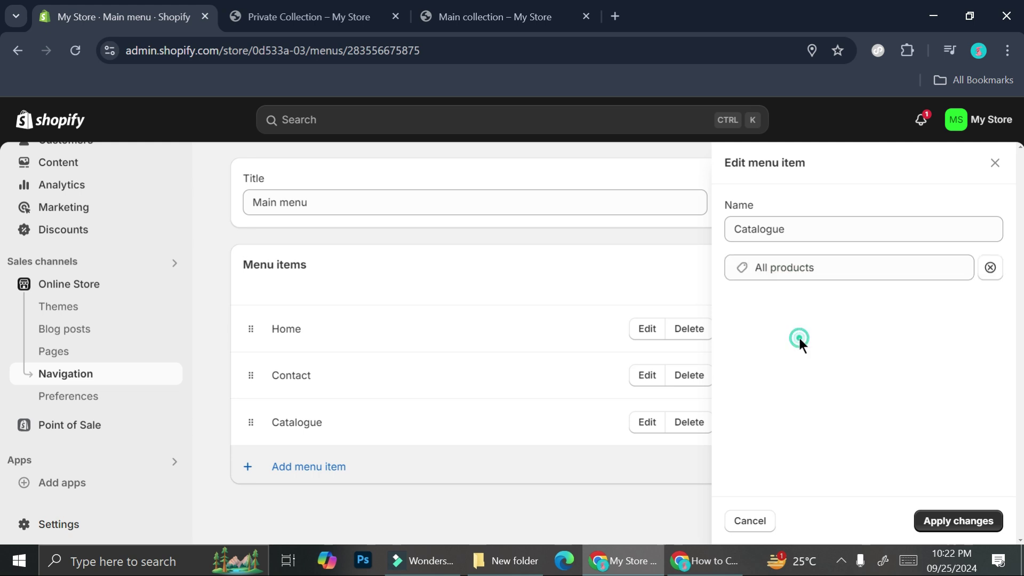
pyautogui.click(942, 520)
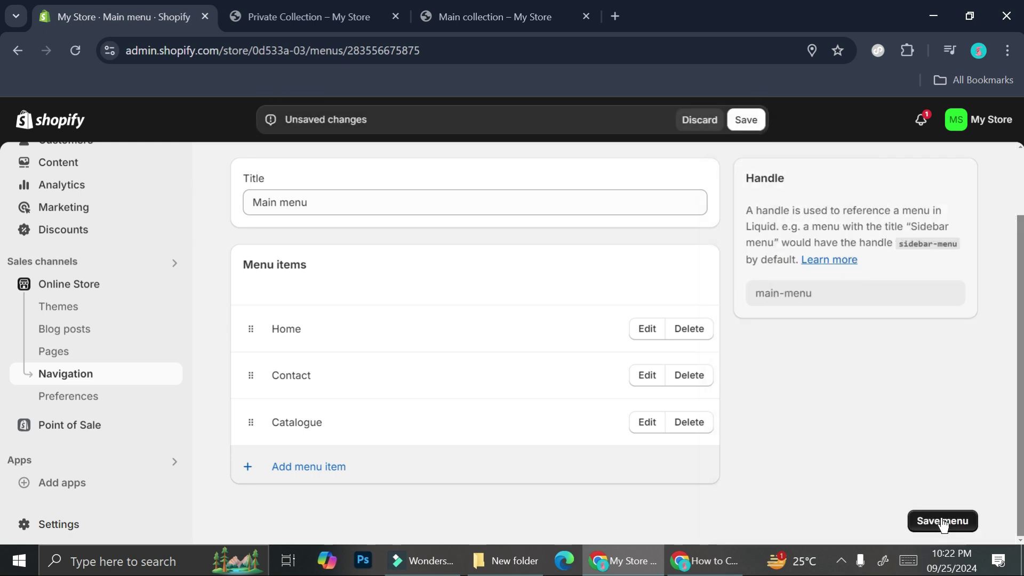
pyautogui.click(734, 127)
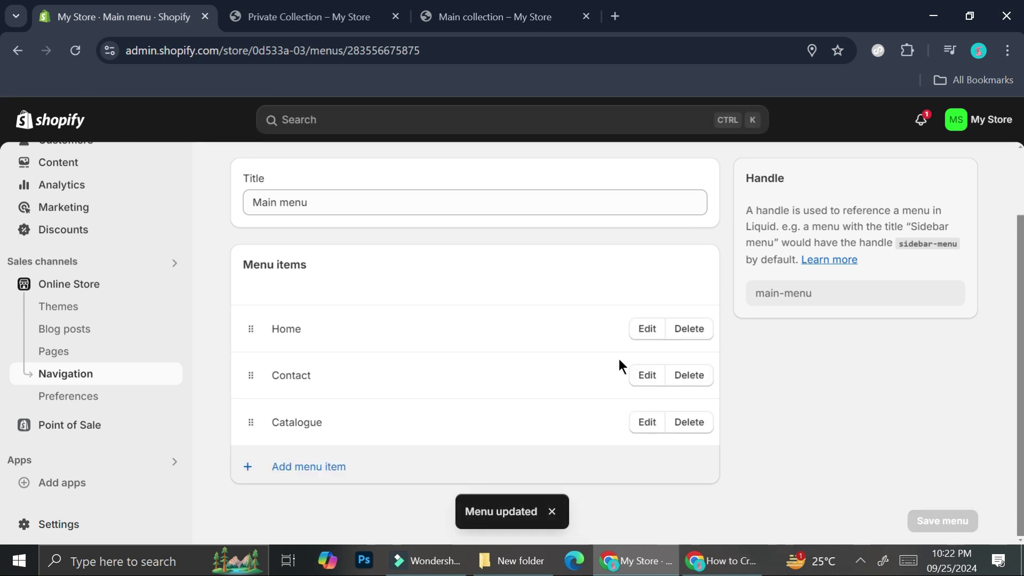